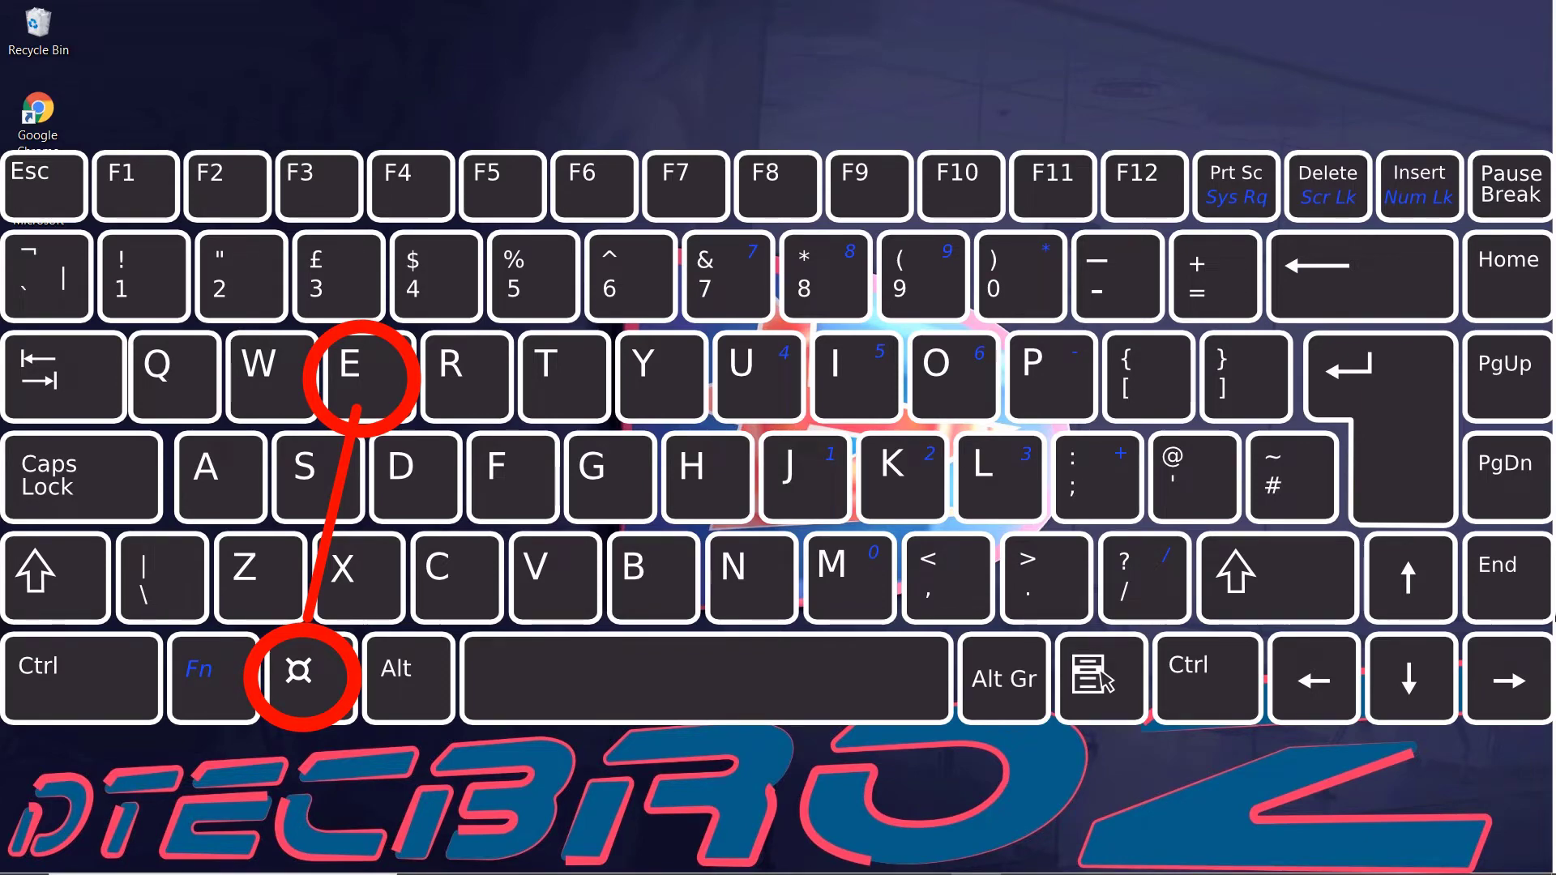
# Open new File Explorer windows with Win+E, peek at the desktop with Win+comma, then minimize all with Win+D
pyautogui.press('super+e')
pyautogui.press('super+e')
pyautogui.press('super+e')
pyautogui.press('super+e')
pyautogui.press('super+e')
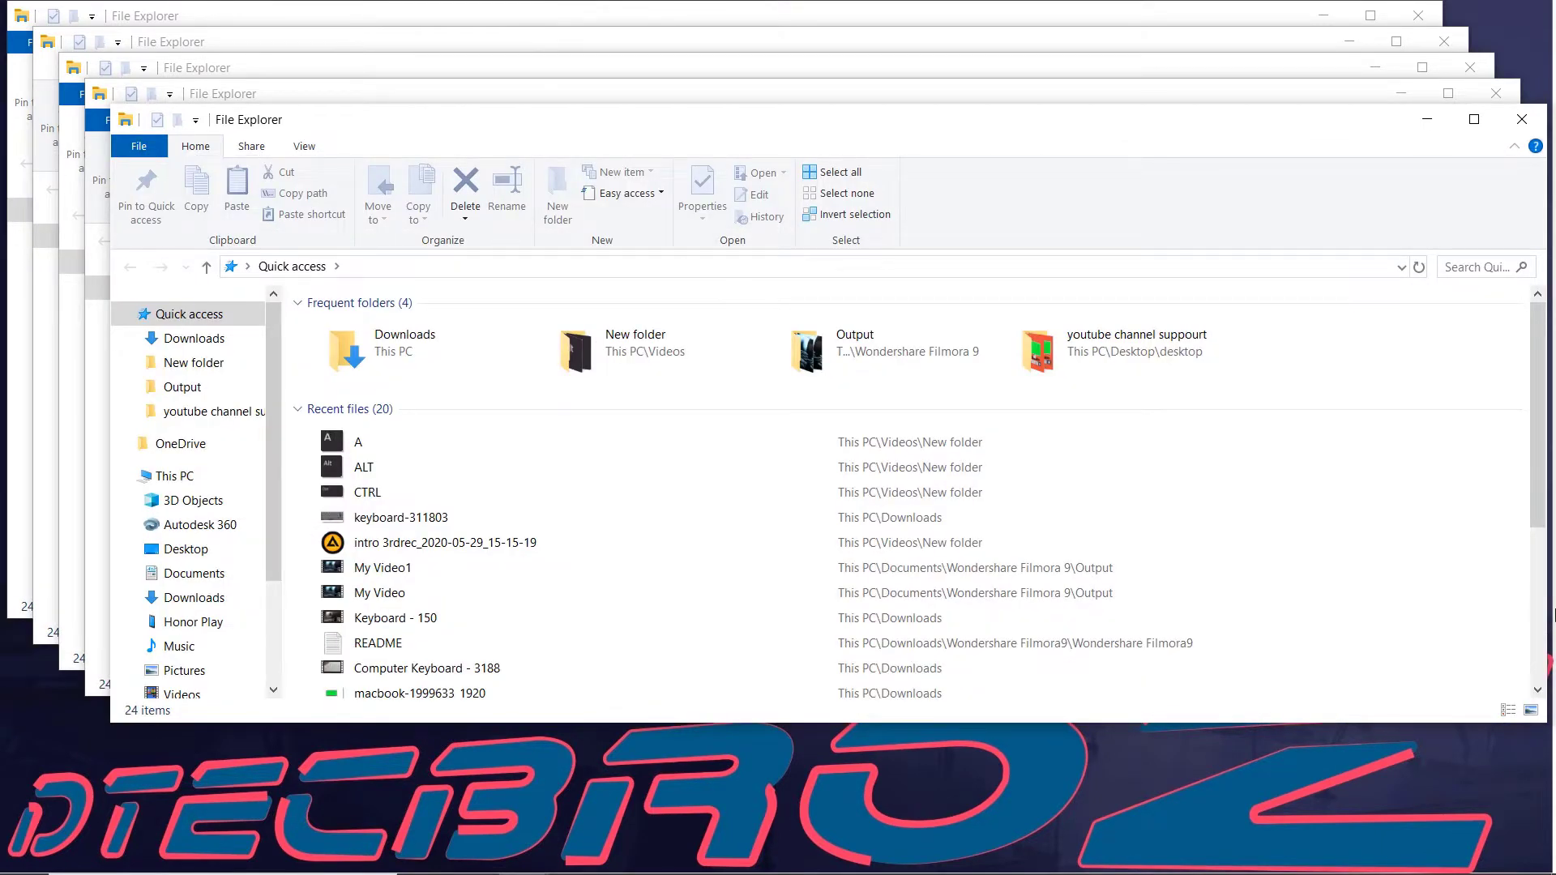
pyautogui.press('super+comma')
pyautogui.press('super+d')
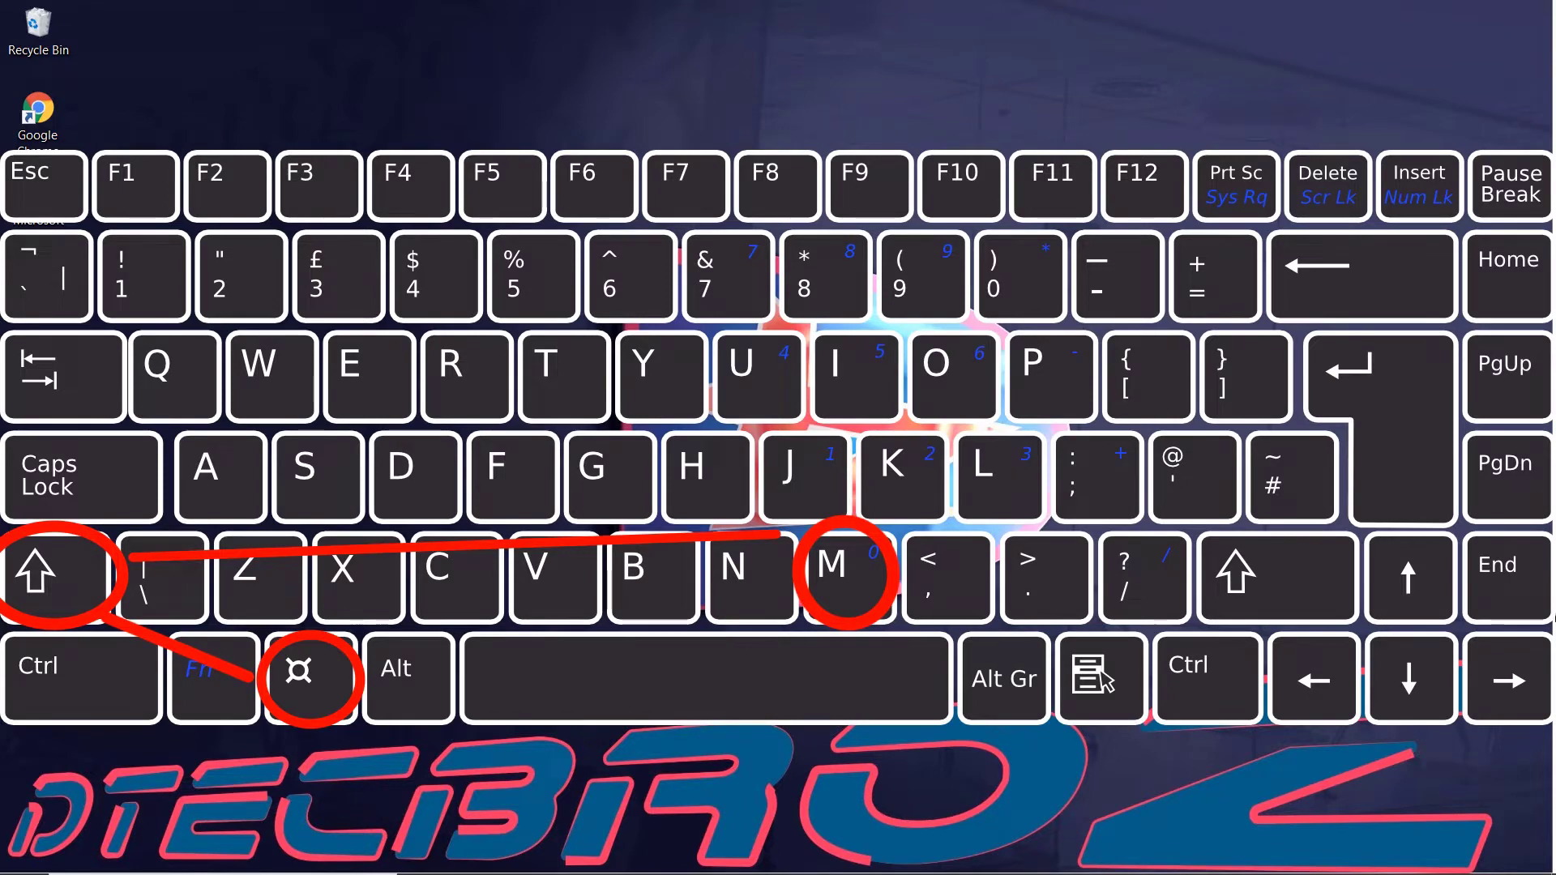
pyautogui.press('super+shift+m')
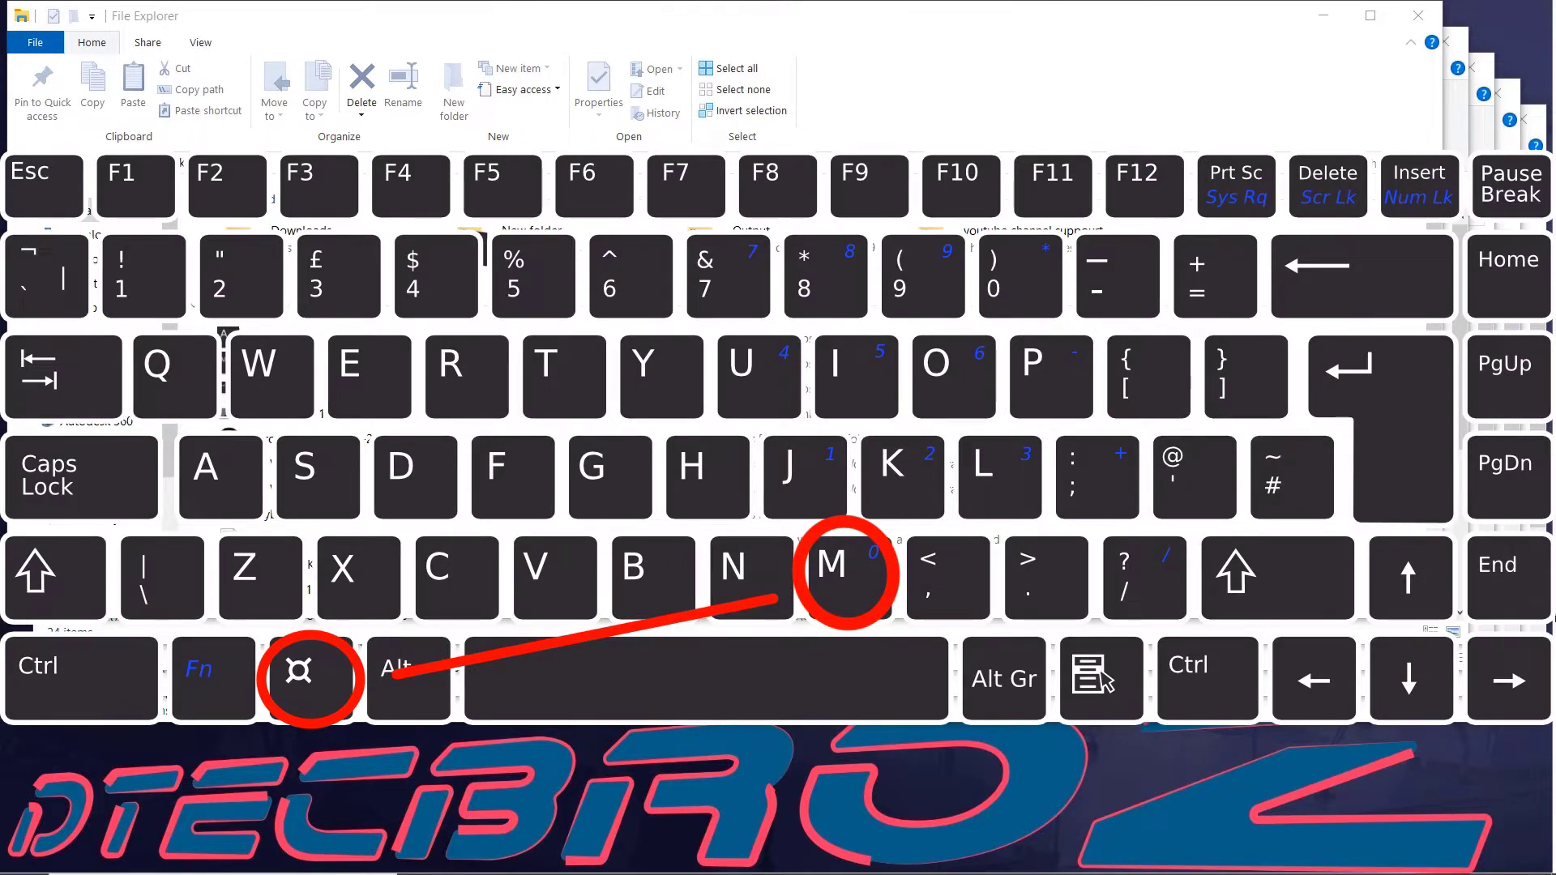
pyautogui.press('super+m')
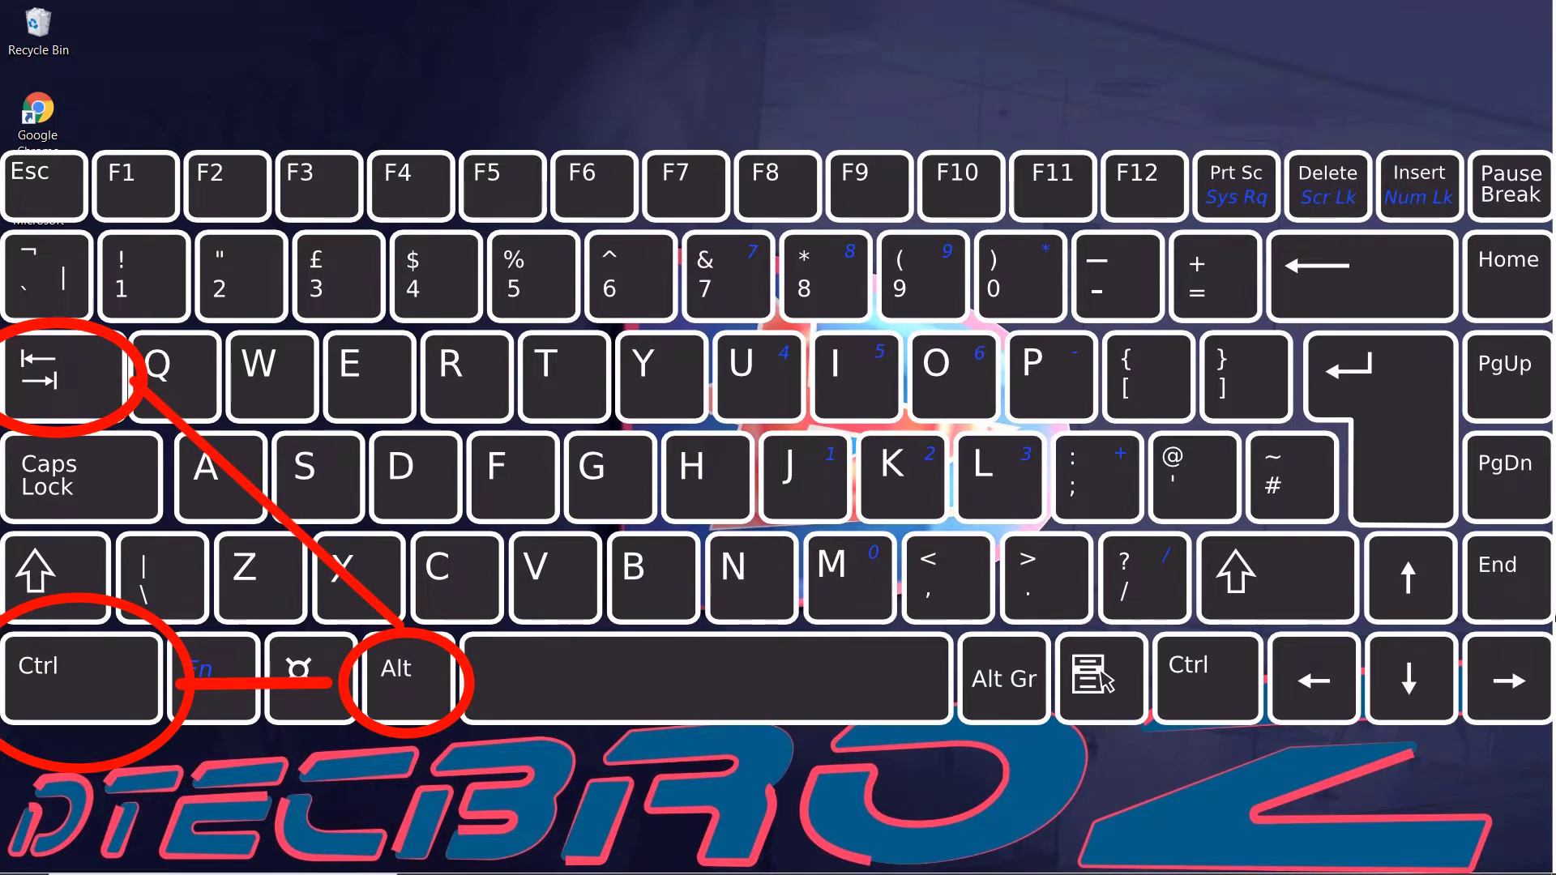
# Use the Ctrl+Alt+Tab switcher to bring the first File Explorer window to the front
pyautogui.hotkey('ctrl', 'alt', 'Tab')
pyautogui.press('Tab')
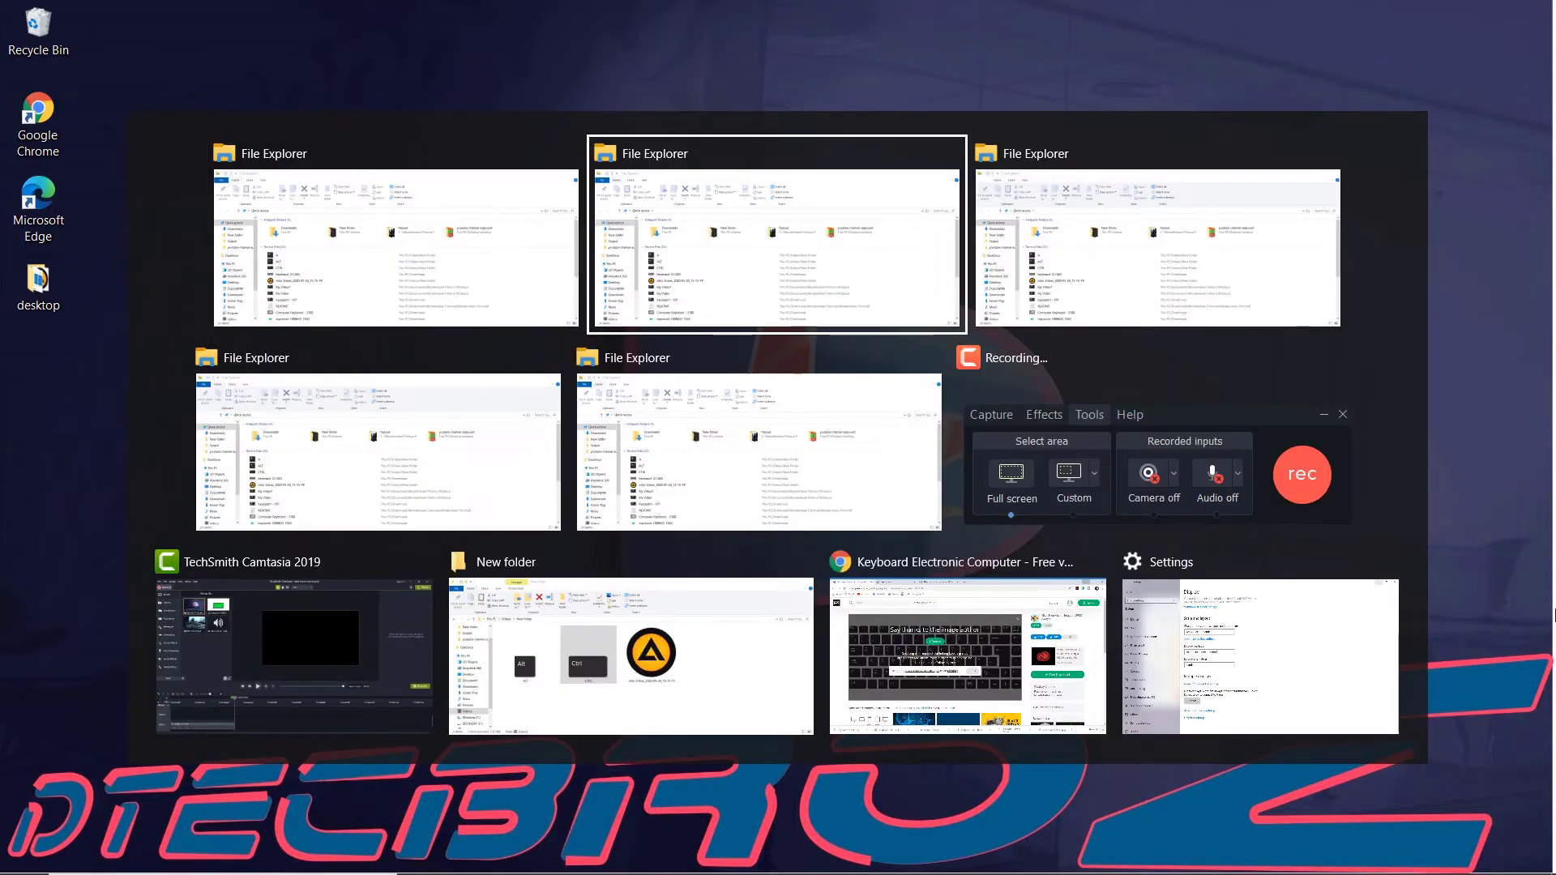
pyautogui.press('Tab')
pyautogui.press('Tab')
pyautogui.press('Up')
pyautogui.press('Return')
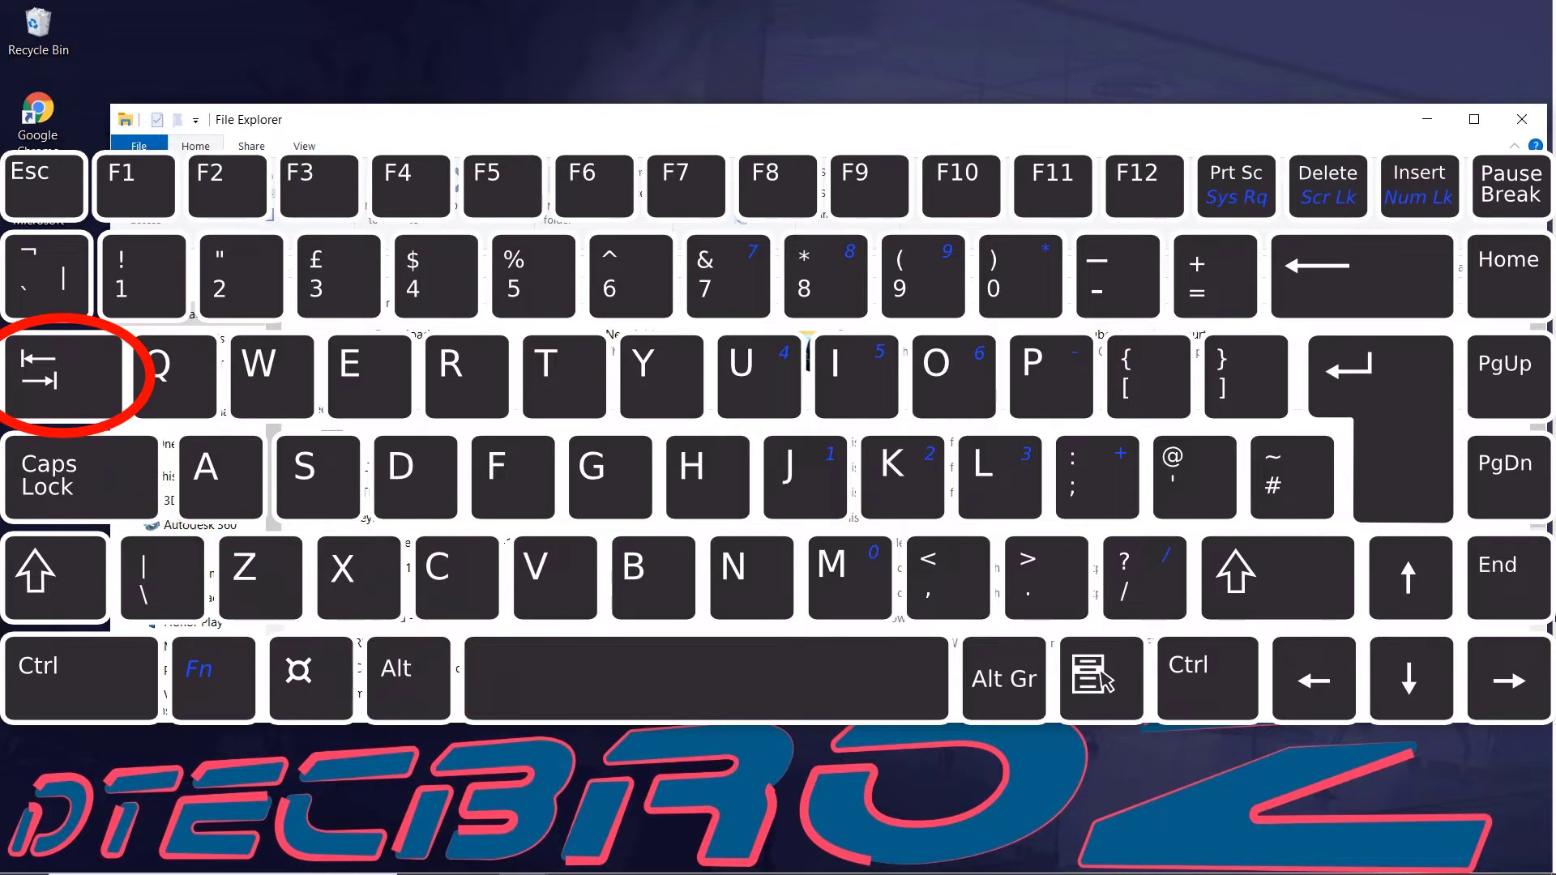
# Alt+Tab through the windows to another File Explorer, then leave the Ctrl+Alt+Tab switcher open
pyautogui.hotkey('alt', 'Tab')
pyautogui.hotkey('alt', 'Tab')
pyautogui.hotkey('alt', 'Tab')
pyautogui.hotkey('alt', 'Tab')
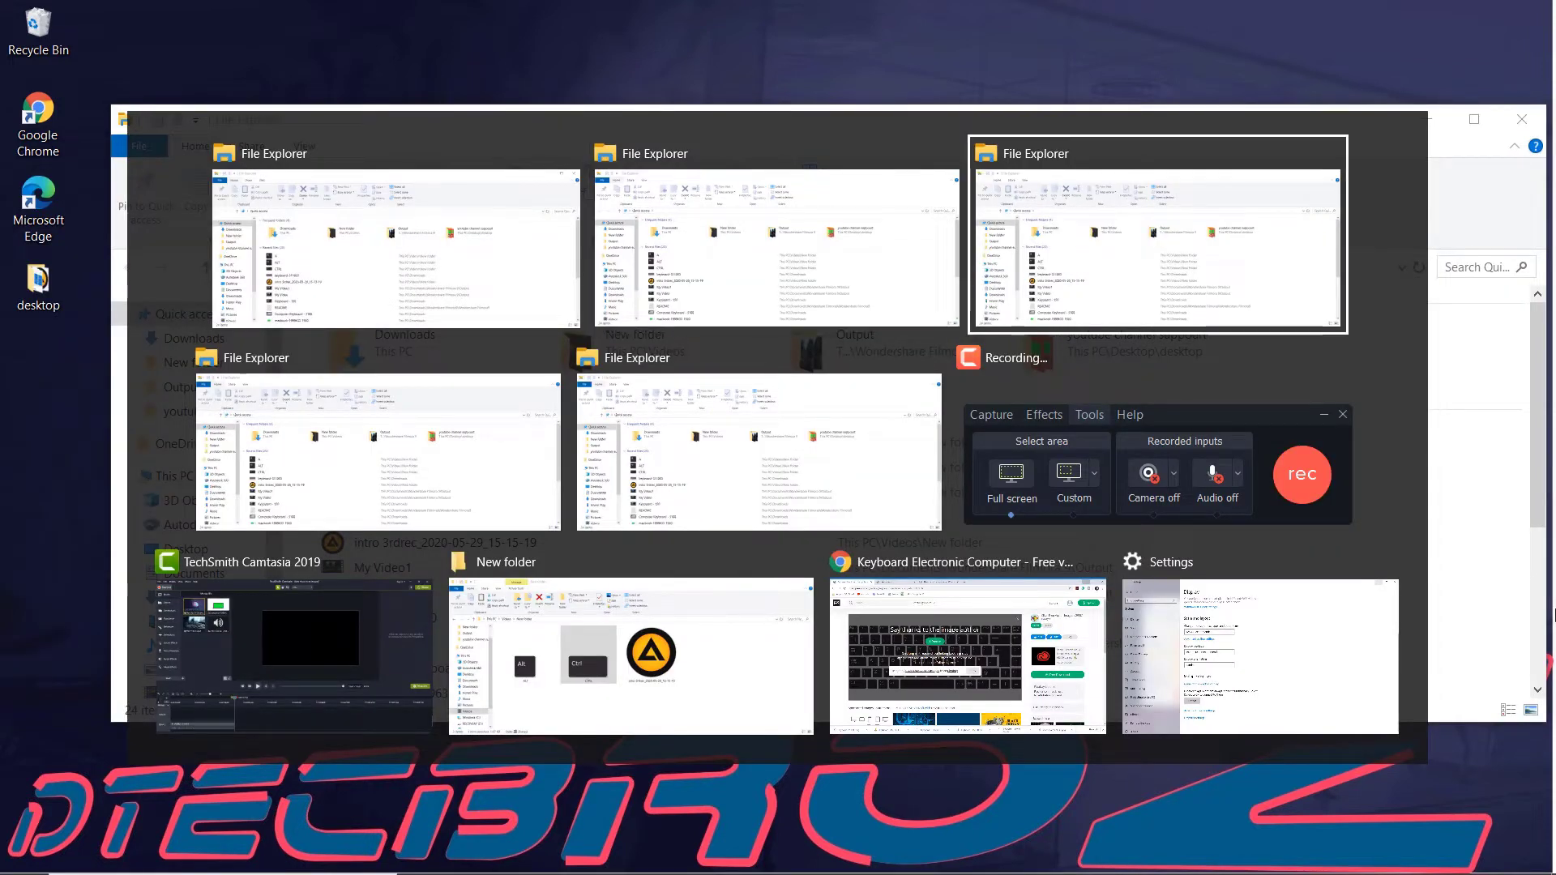
pyautogui.hotkey('alt', 'Tab')
pyautogui.hotkey('alt', 'Tab')
pyautogui.hotkey('alt', 'Tab')
pyautogui.hotkey('alt', 'Tab')
pyautogui.hotkey('alt', 'Tab')
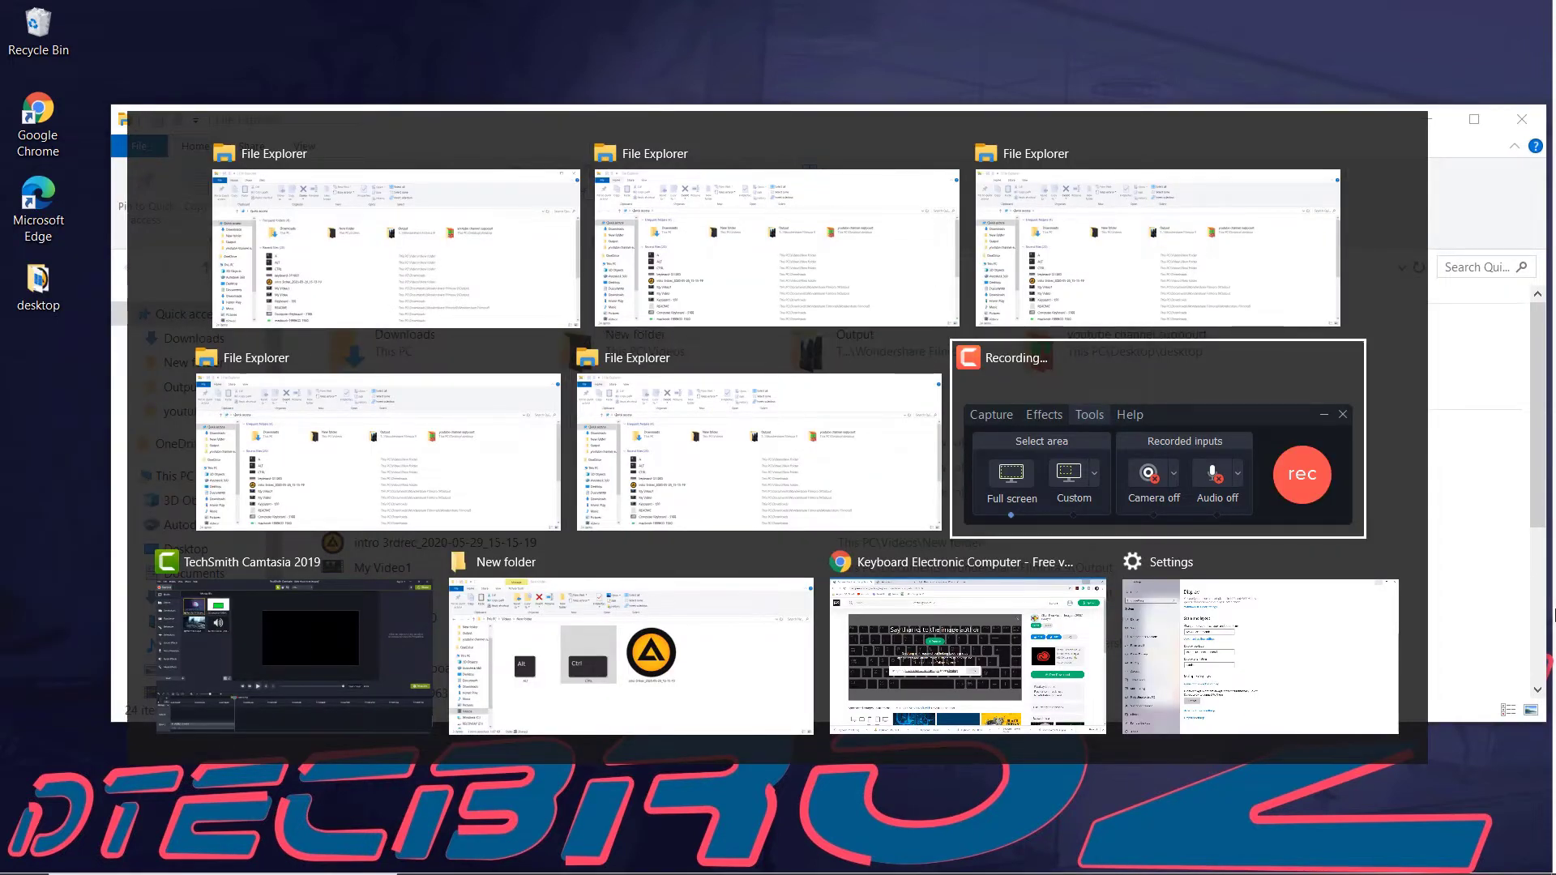
pyautogui.hotkey('alt', 'Tab')
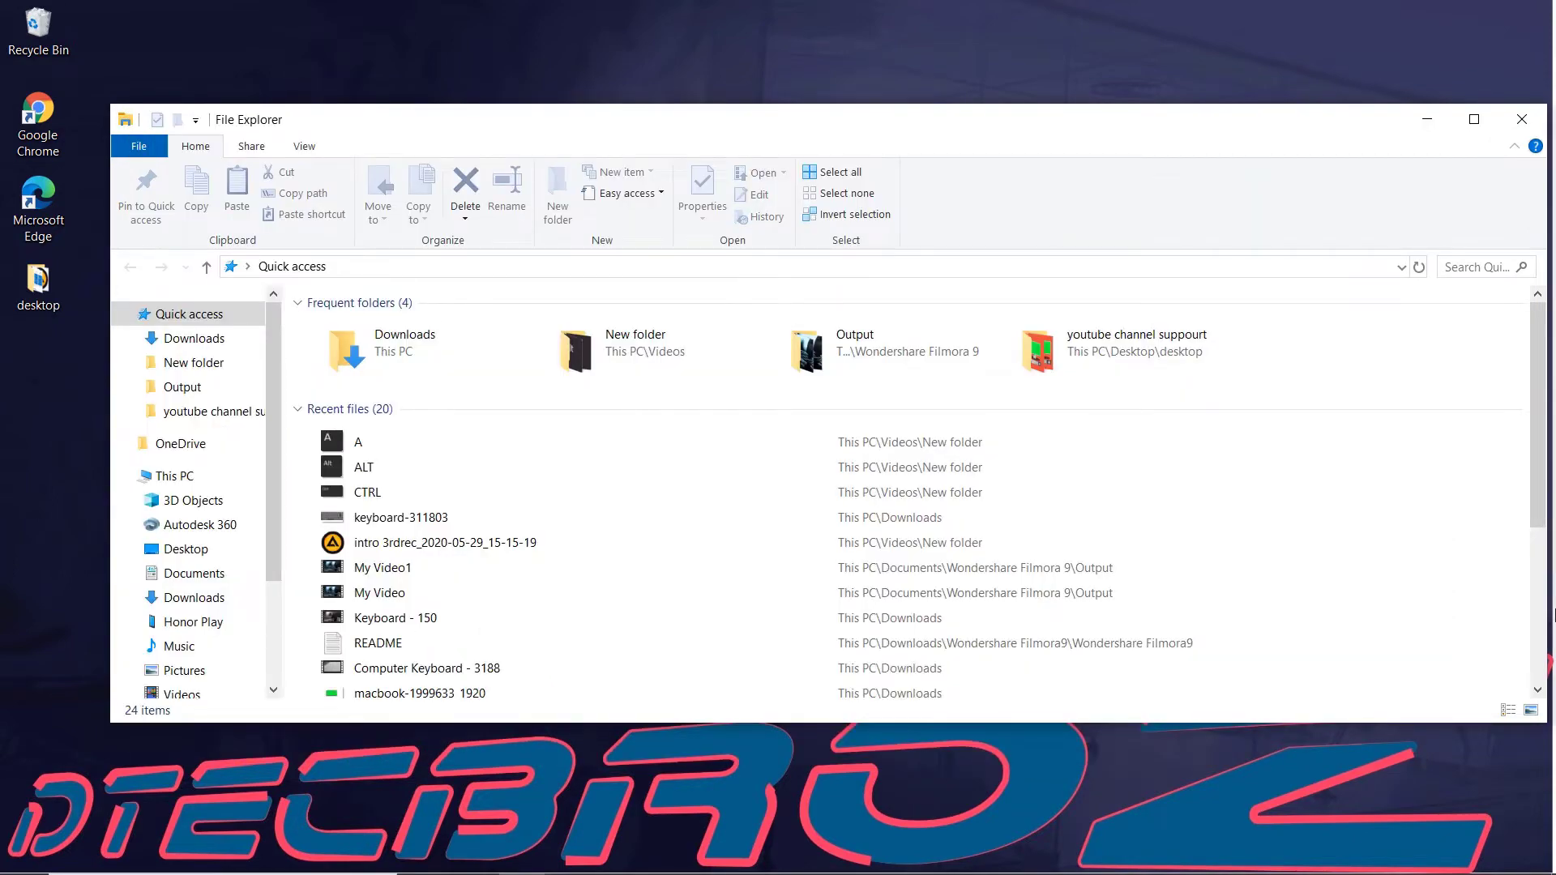
pyautogui.hotkey('alt', 'Tab')
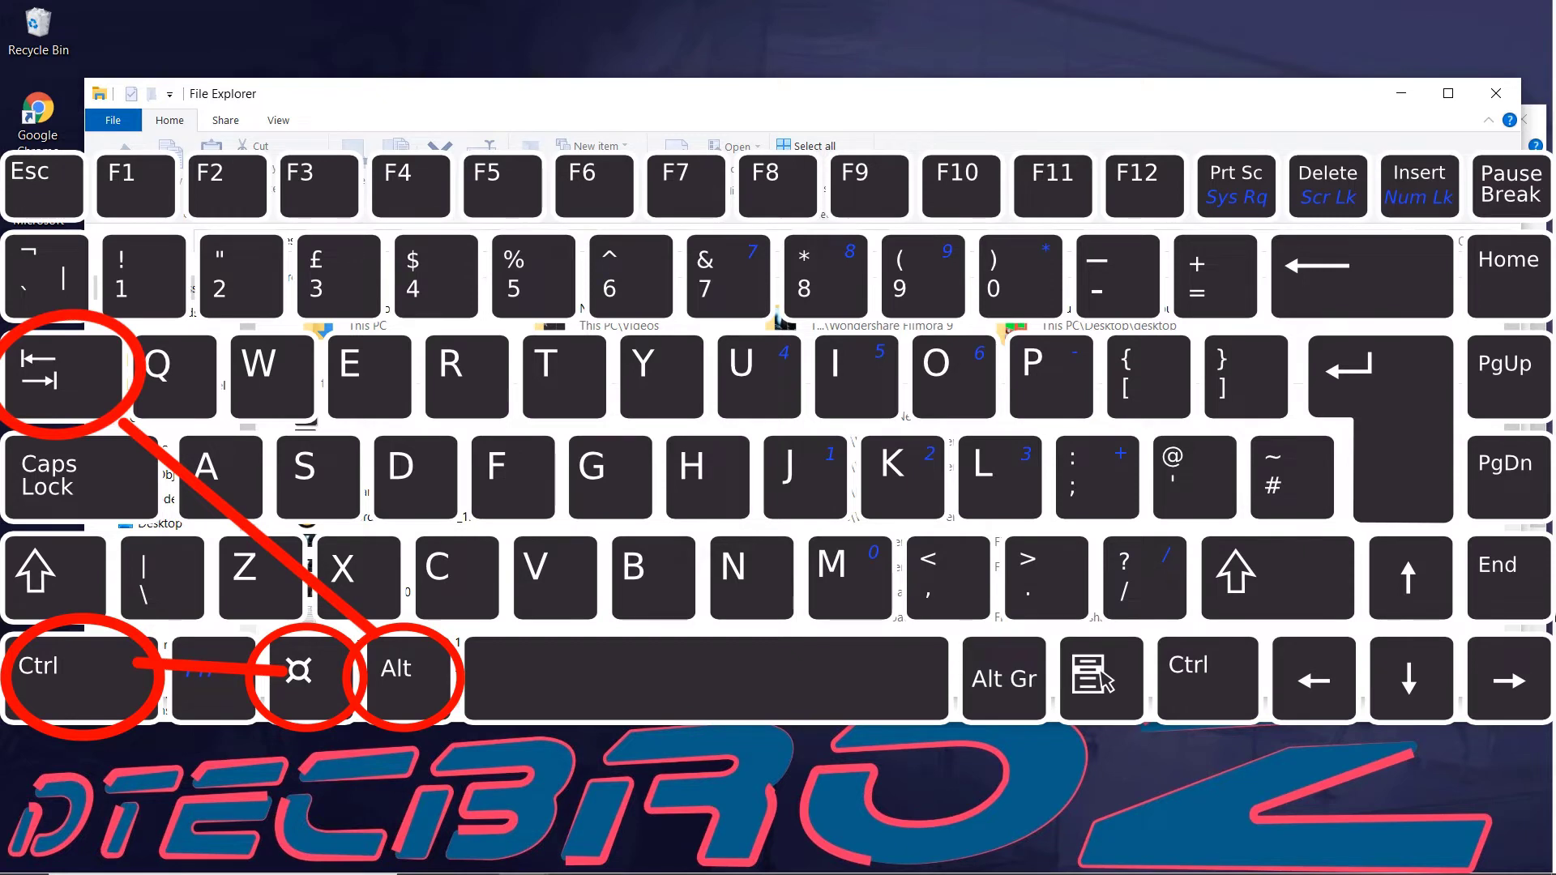
pyautogui.hotkey('ctrl', 'alt', 'Tab')
pyautogui.press('Right')
pyautogui.press('Right')
pyautogui.press('Right')
pyautogui.press('Right')
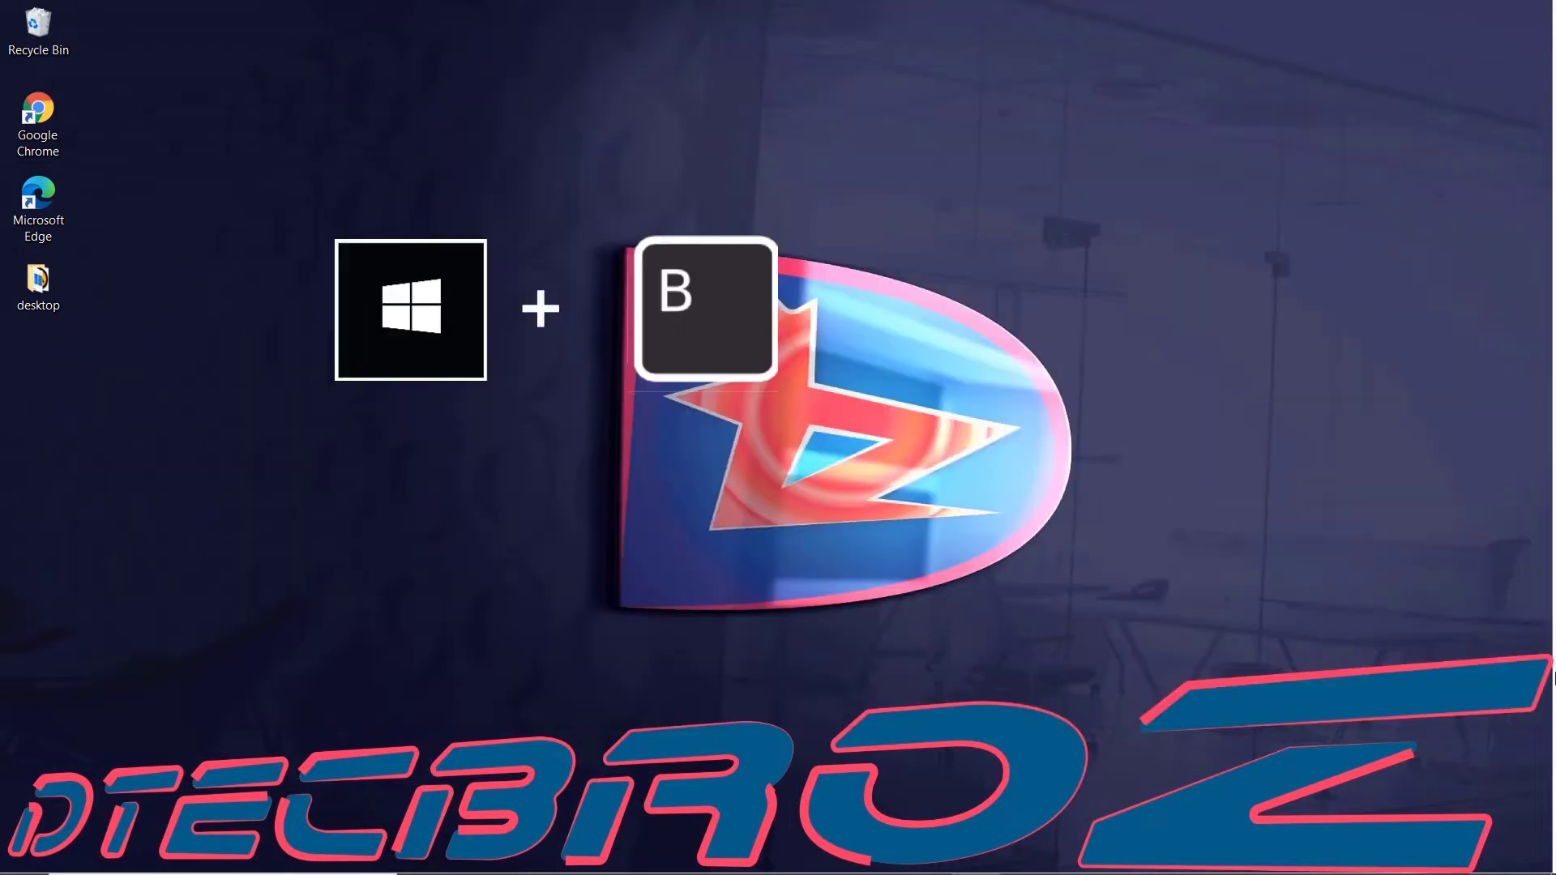
# Focus the notification area with Win+B and step through its items
pyautogui.press('super+b')
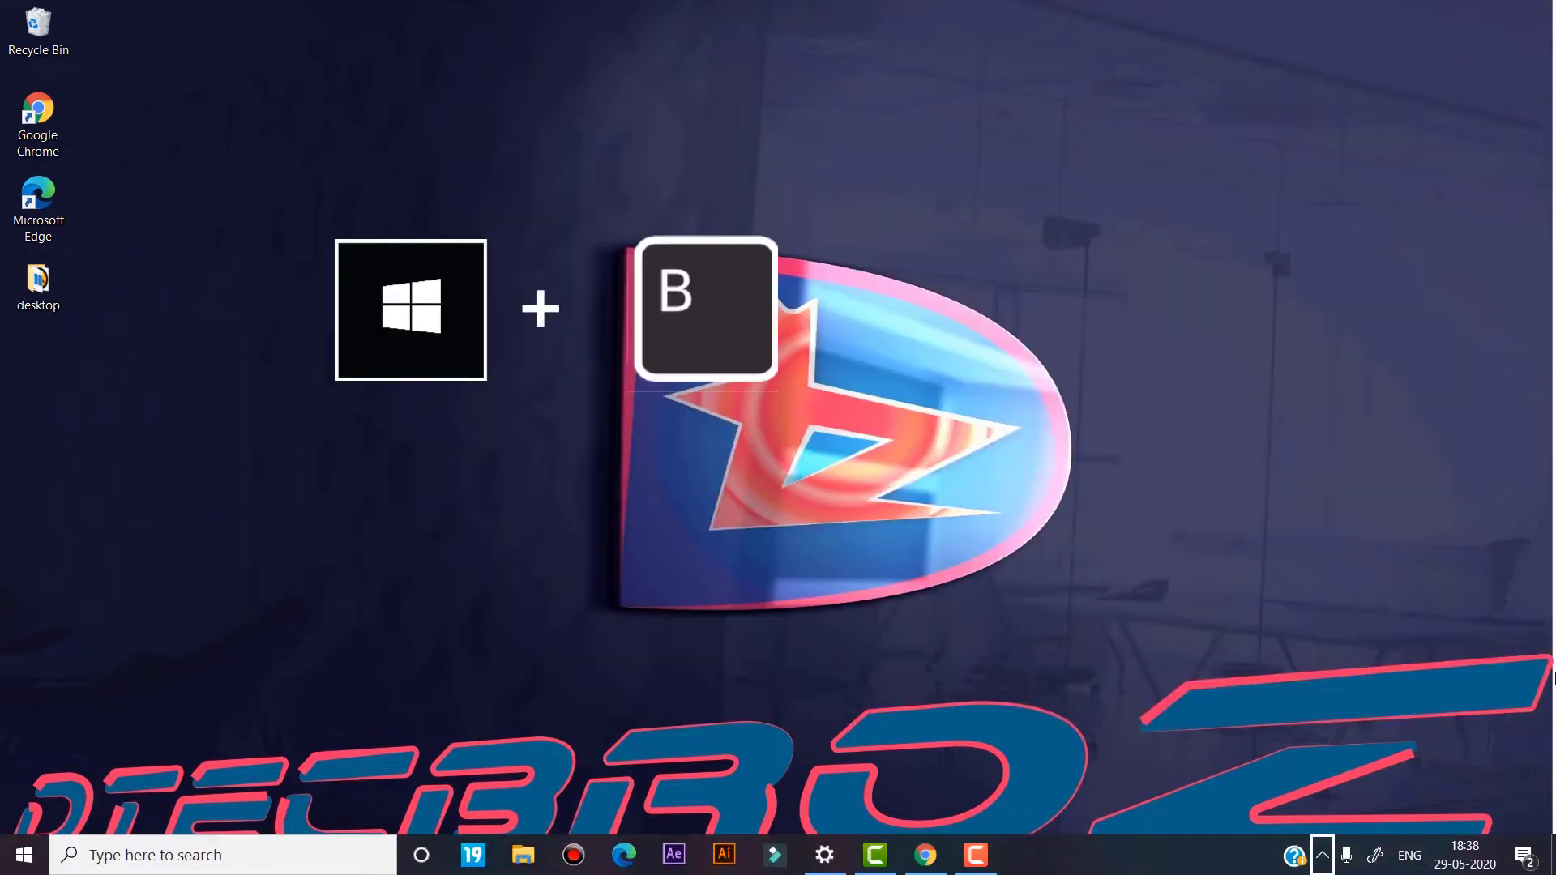
pyautogui.press('Left')
pyautogui.press('Left')
pyautogui.press('Left')
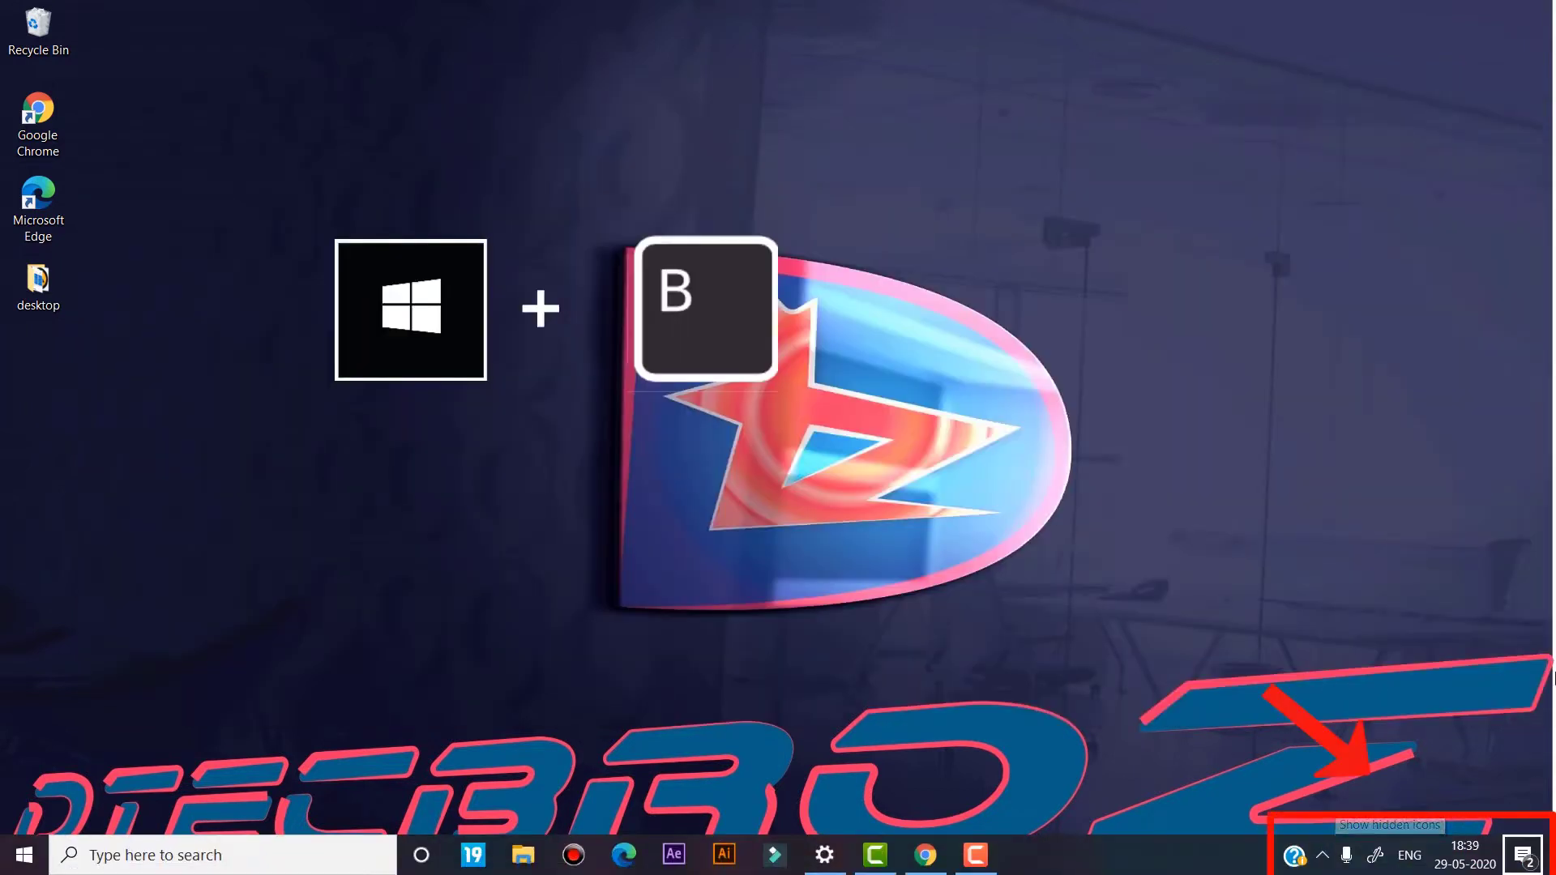
pyautogui.press('Left')
pyautogui.press('Left')
pyautogui.press('Left')
pyautogui.press('Left')
pyautogui.press('Left')
pyautogui.press('Left')
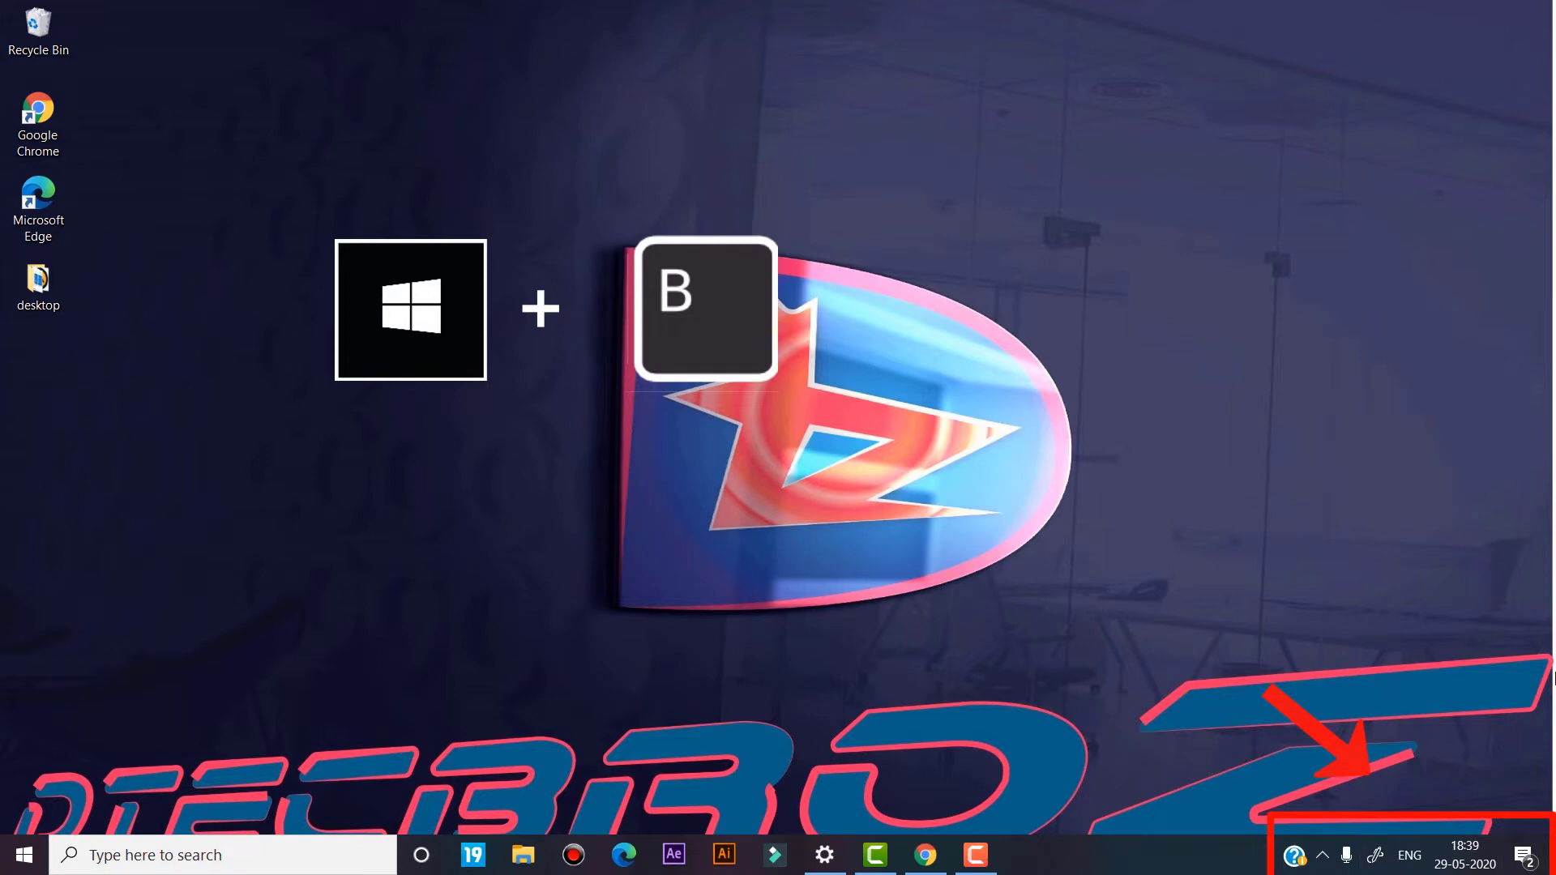
pyautogui.press('Left')
pyautogui.press('Left')
pyautogui.press('Left')
pyautogui.press('Left')
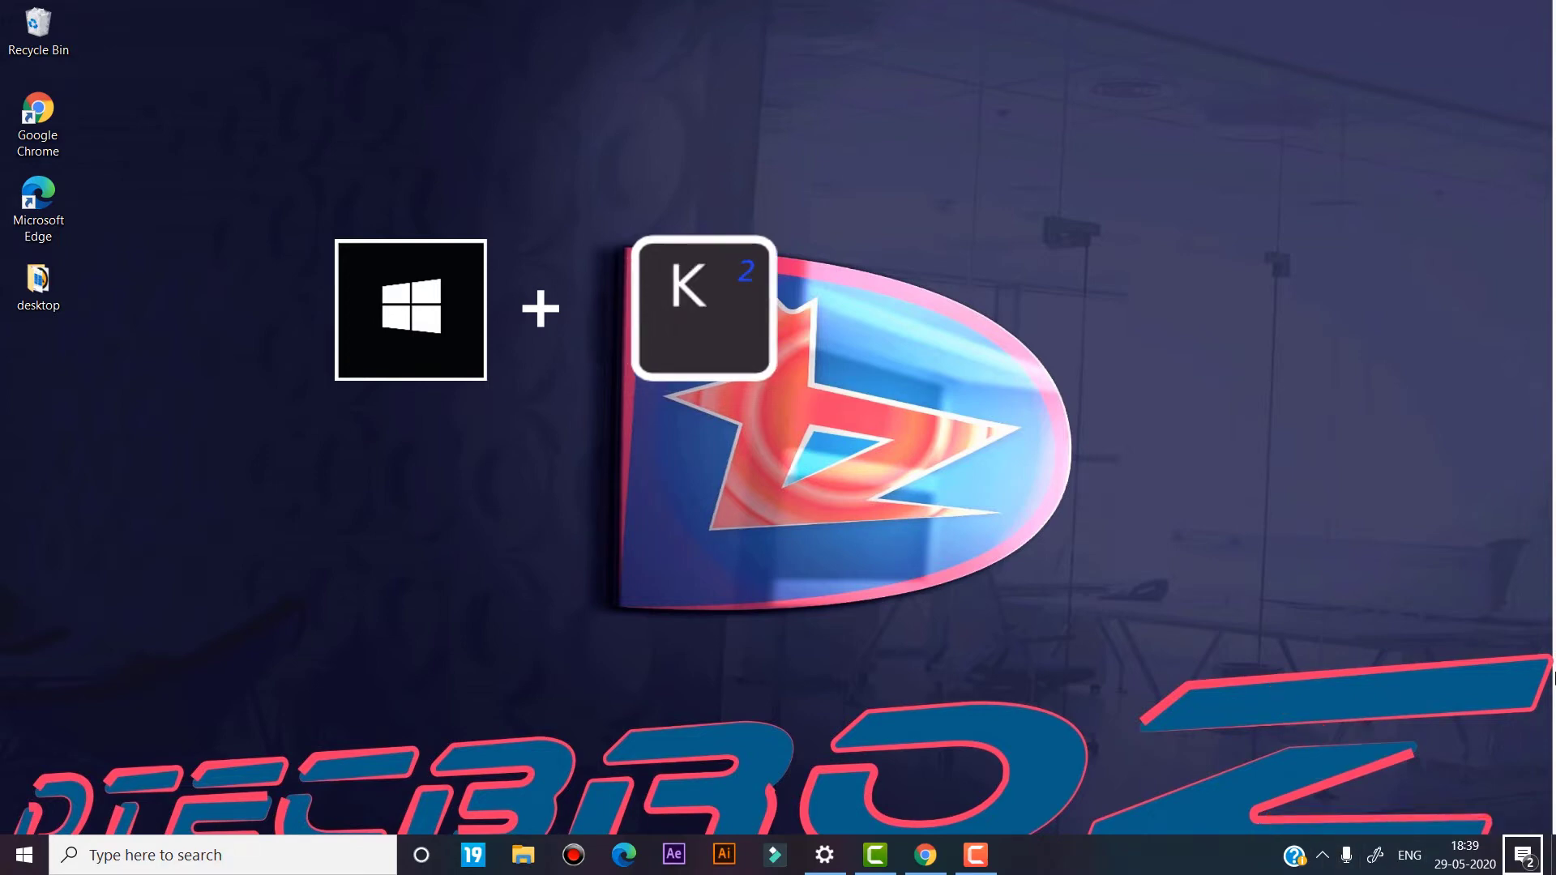
# Open and close the Connect panel, then close Project with PC screen only still selected
pyautogui.press('super+k')
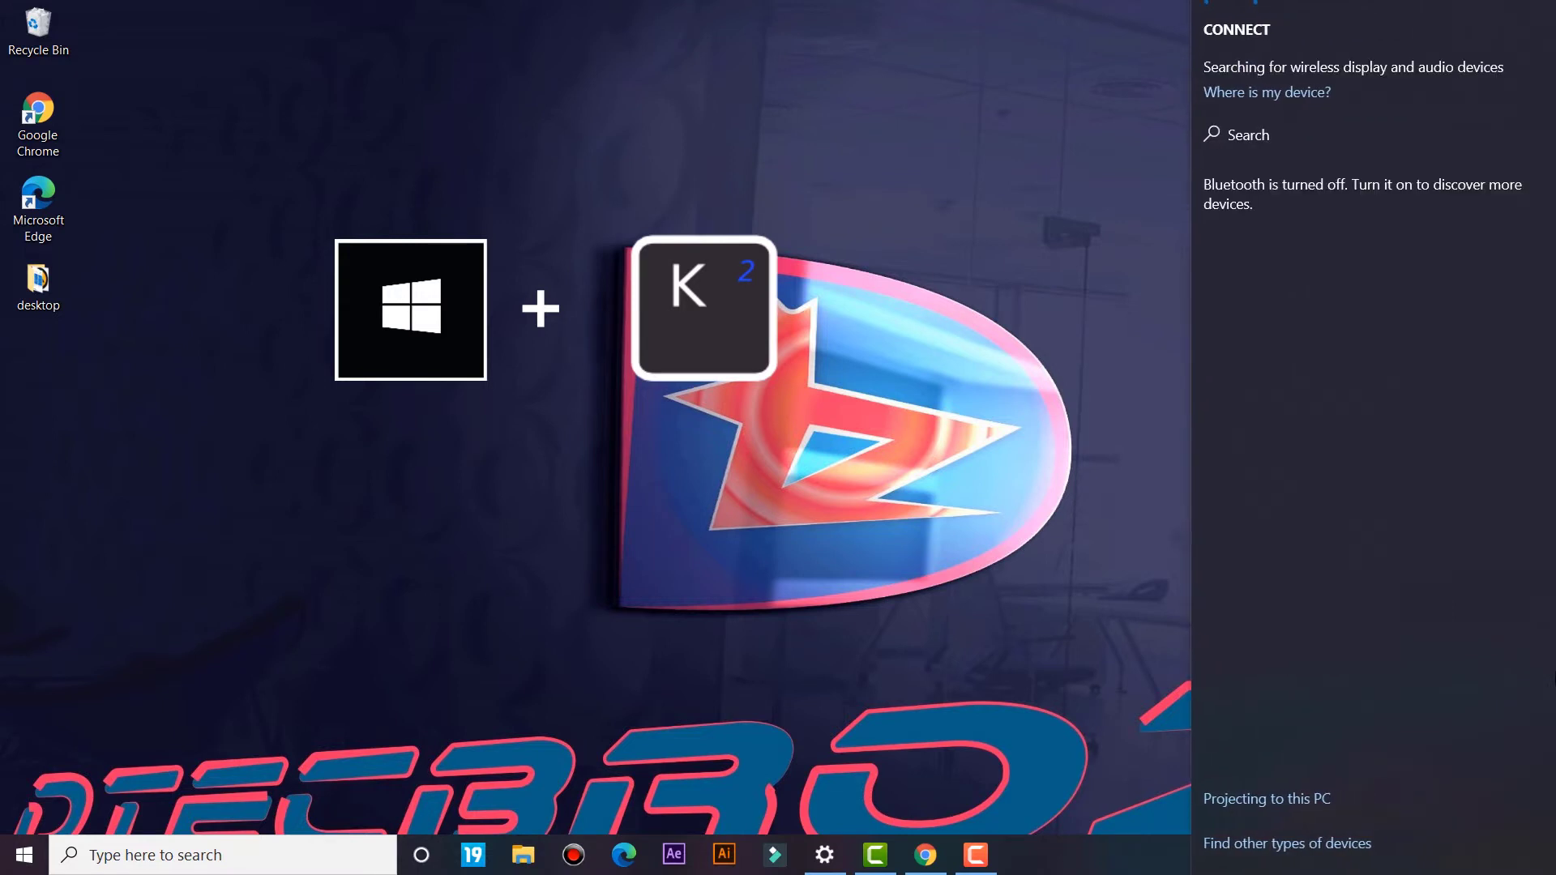
pyautogui.press('Escape')
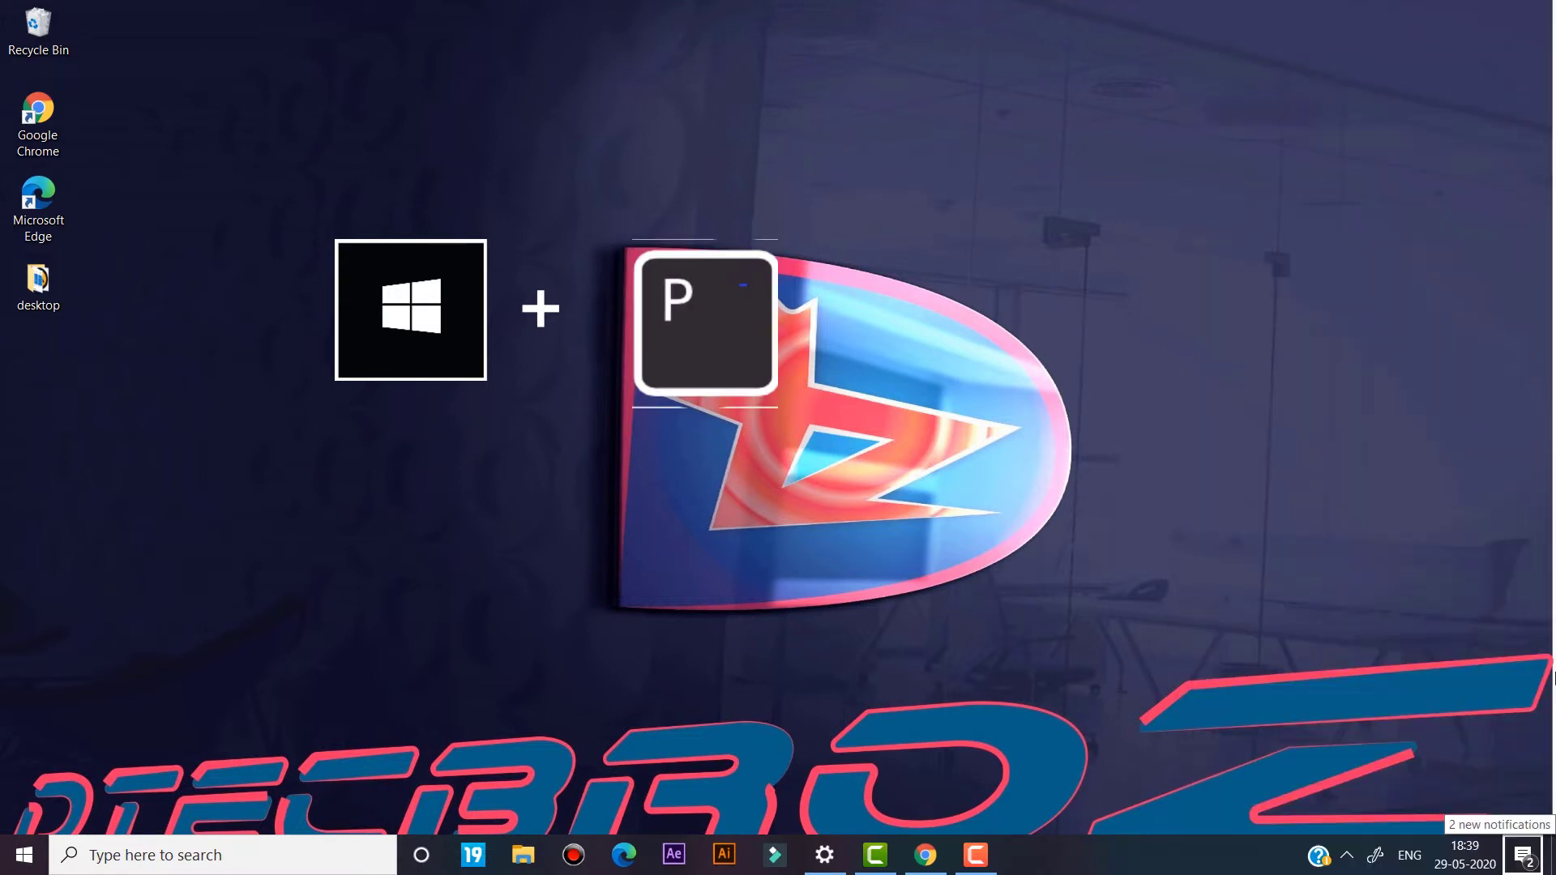
pyautogui.press('super+p')
pyautogui.press('Up')
pyautogui.press('Down')
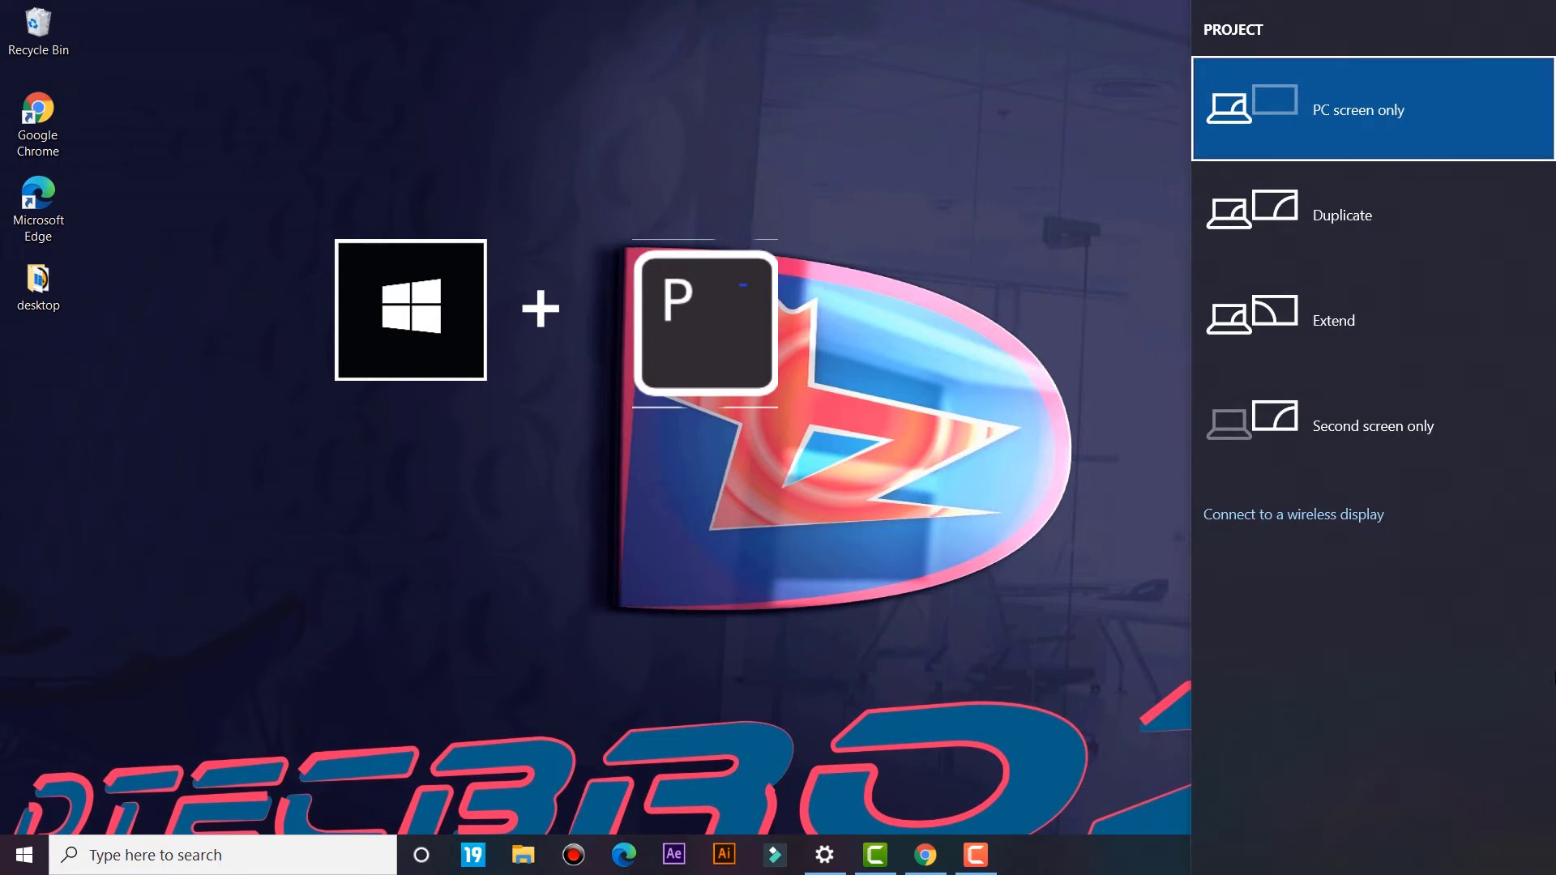
pyautogui.press('Escape')
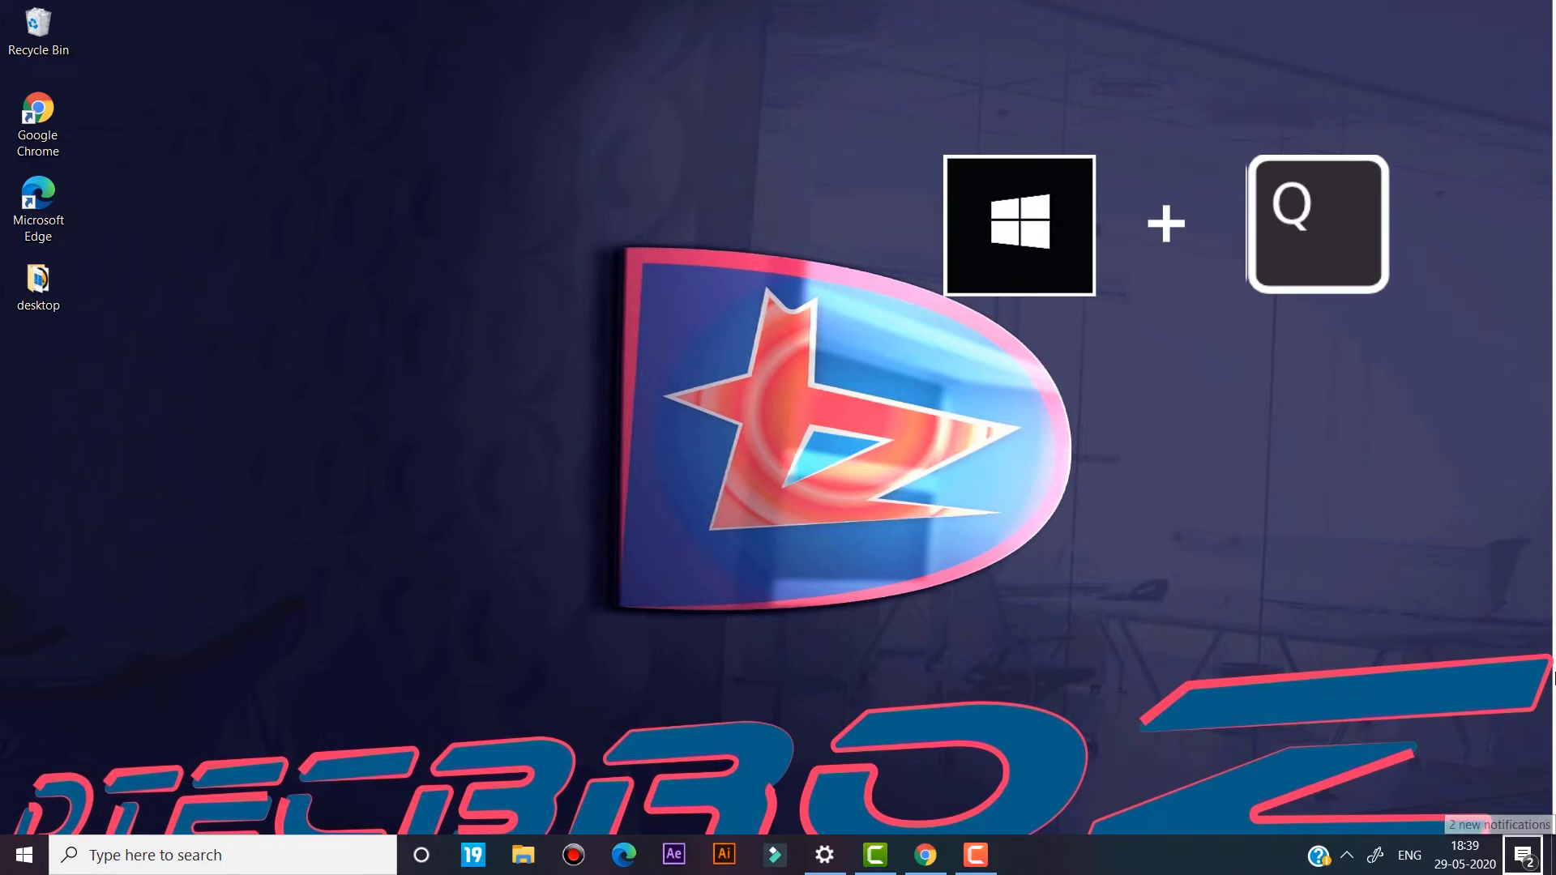
# Open and close the Windows search panel, then the Run dialog
pyautogui.press('super+q')
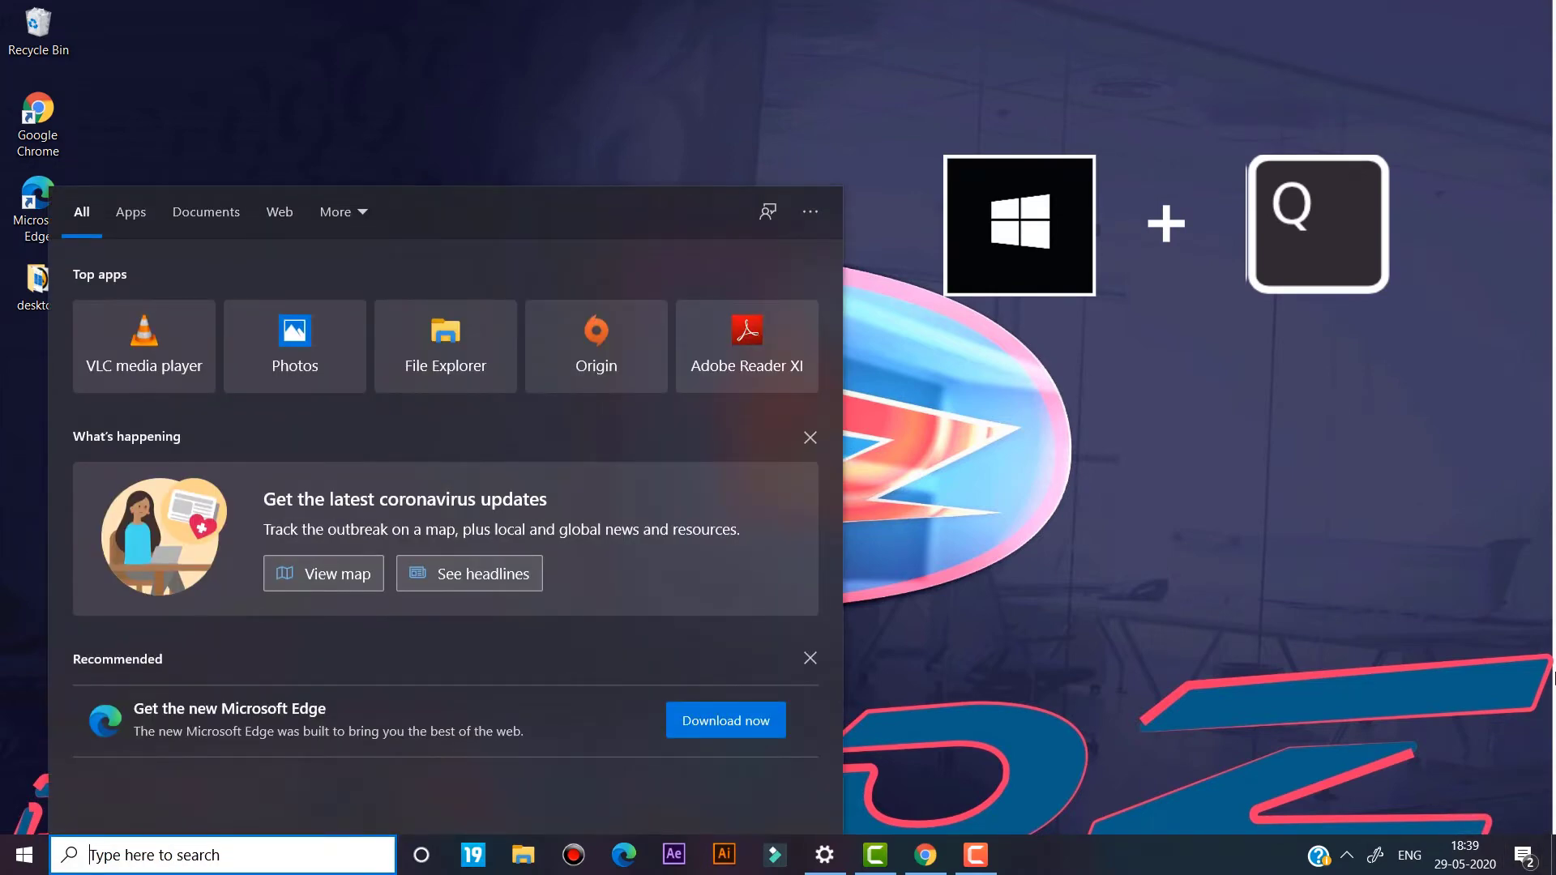
pyautogui.press('Escape')
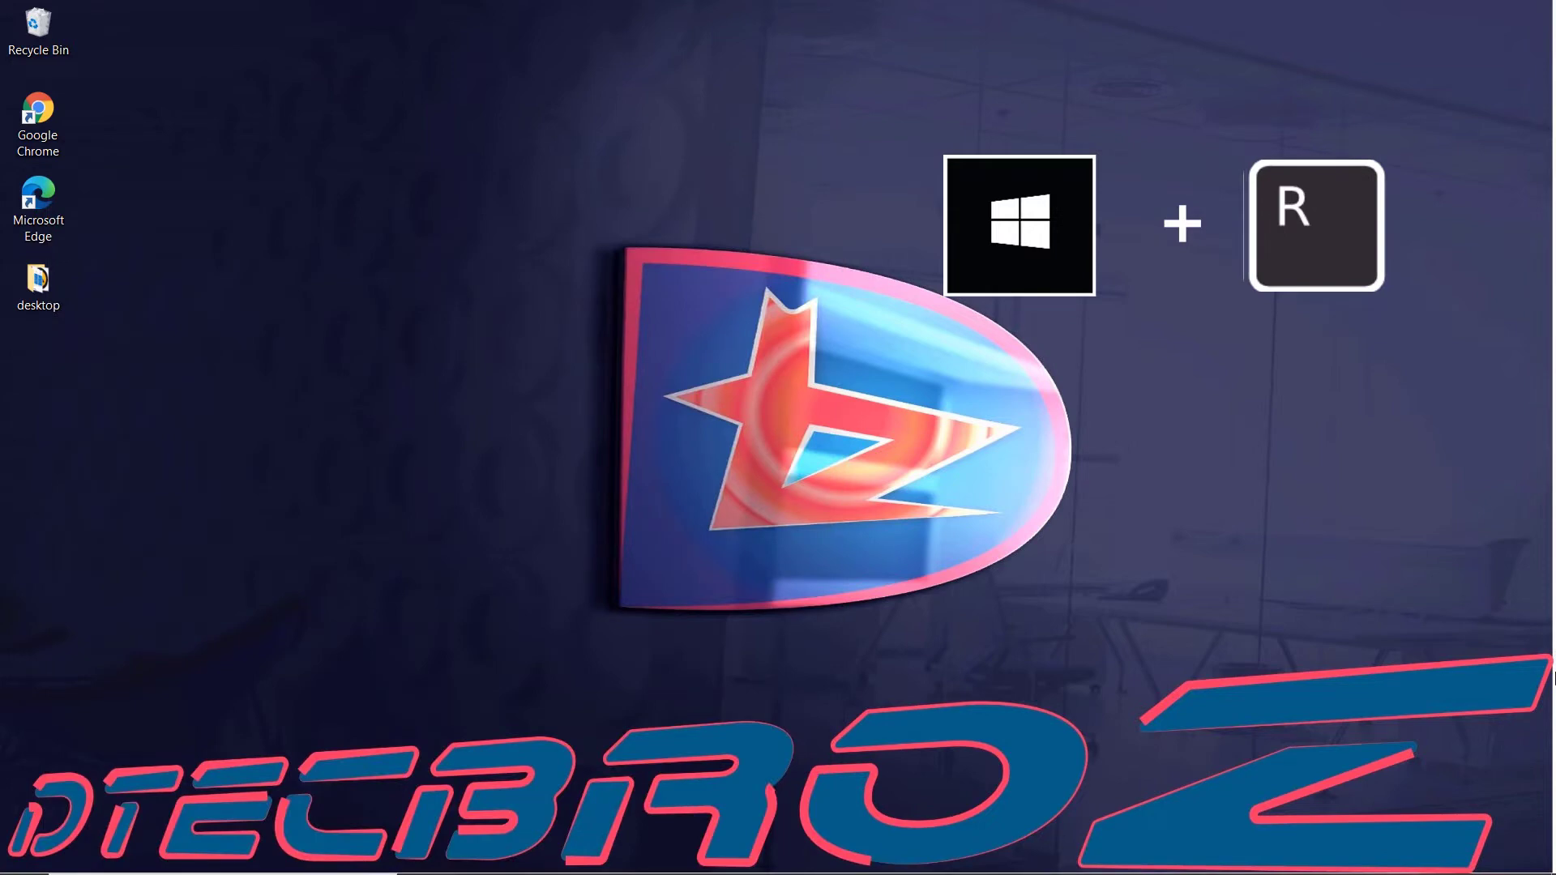
pyautogui.press('super+r')
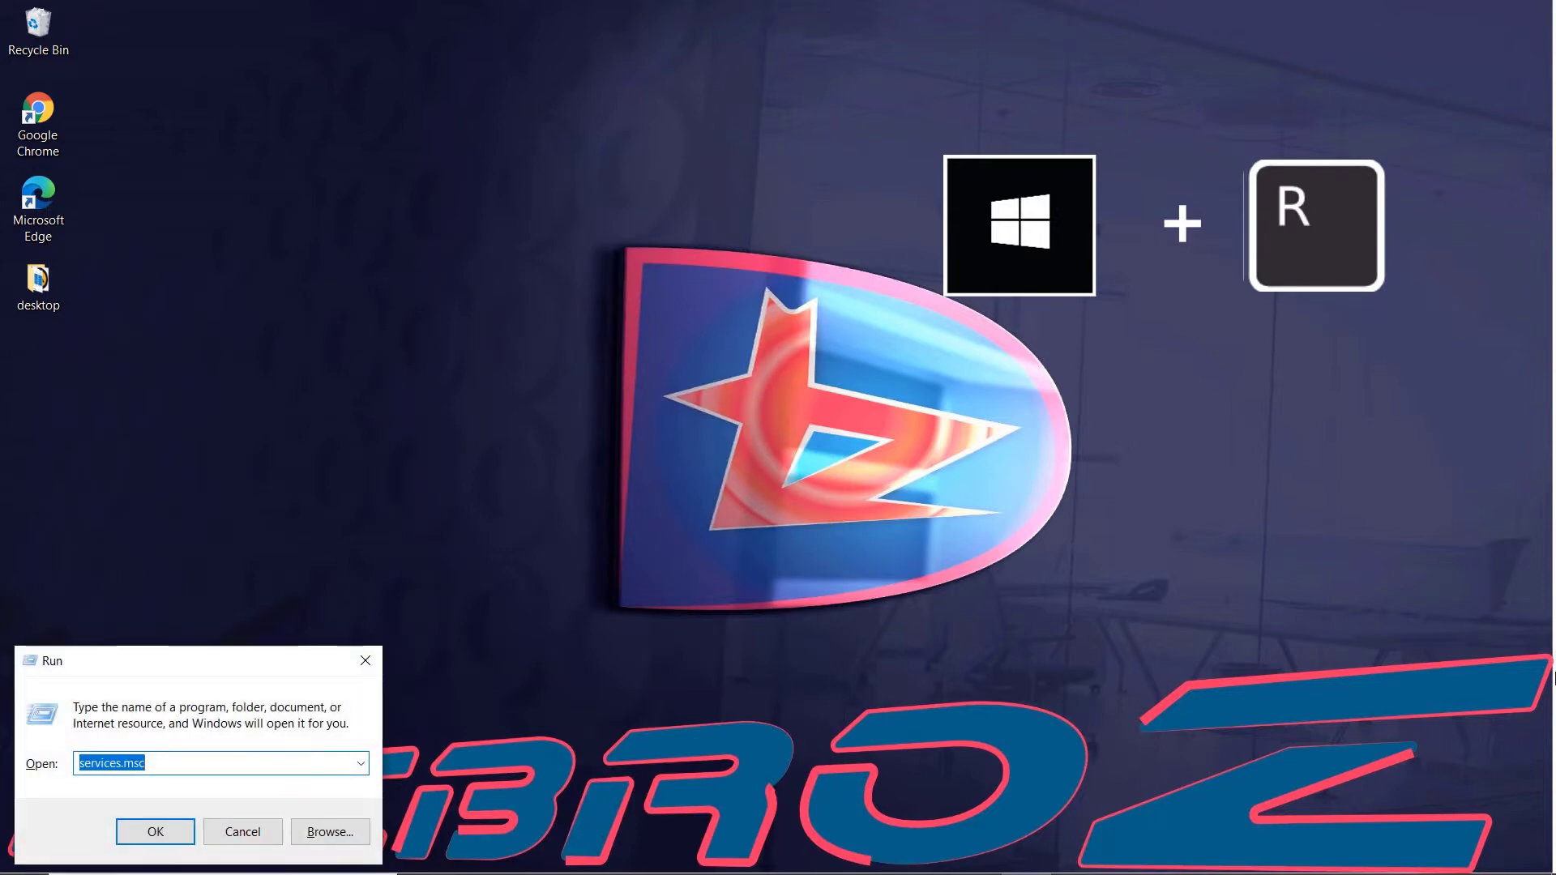
pyautogui.press('Escape')
# Move focus onto the taskbar apps with Win+T and step through them
pyautogui.press('super+t')
pyautogui.press('super+t')
pyautogui.press('super+t')
pyautogui.press('super+t')
pyautogui.press('super+t')
pyautogui.press('super+t')
pyautogui.press('super+t')
pyautogui.press('super+t')
pyautogui.press('super+t')
pyautogui.press('super+t')
pyautogui.press('super+t')
pyautogui.press('super+t')
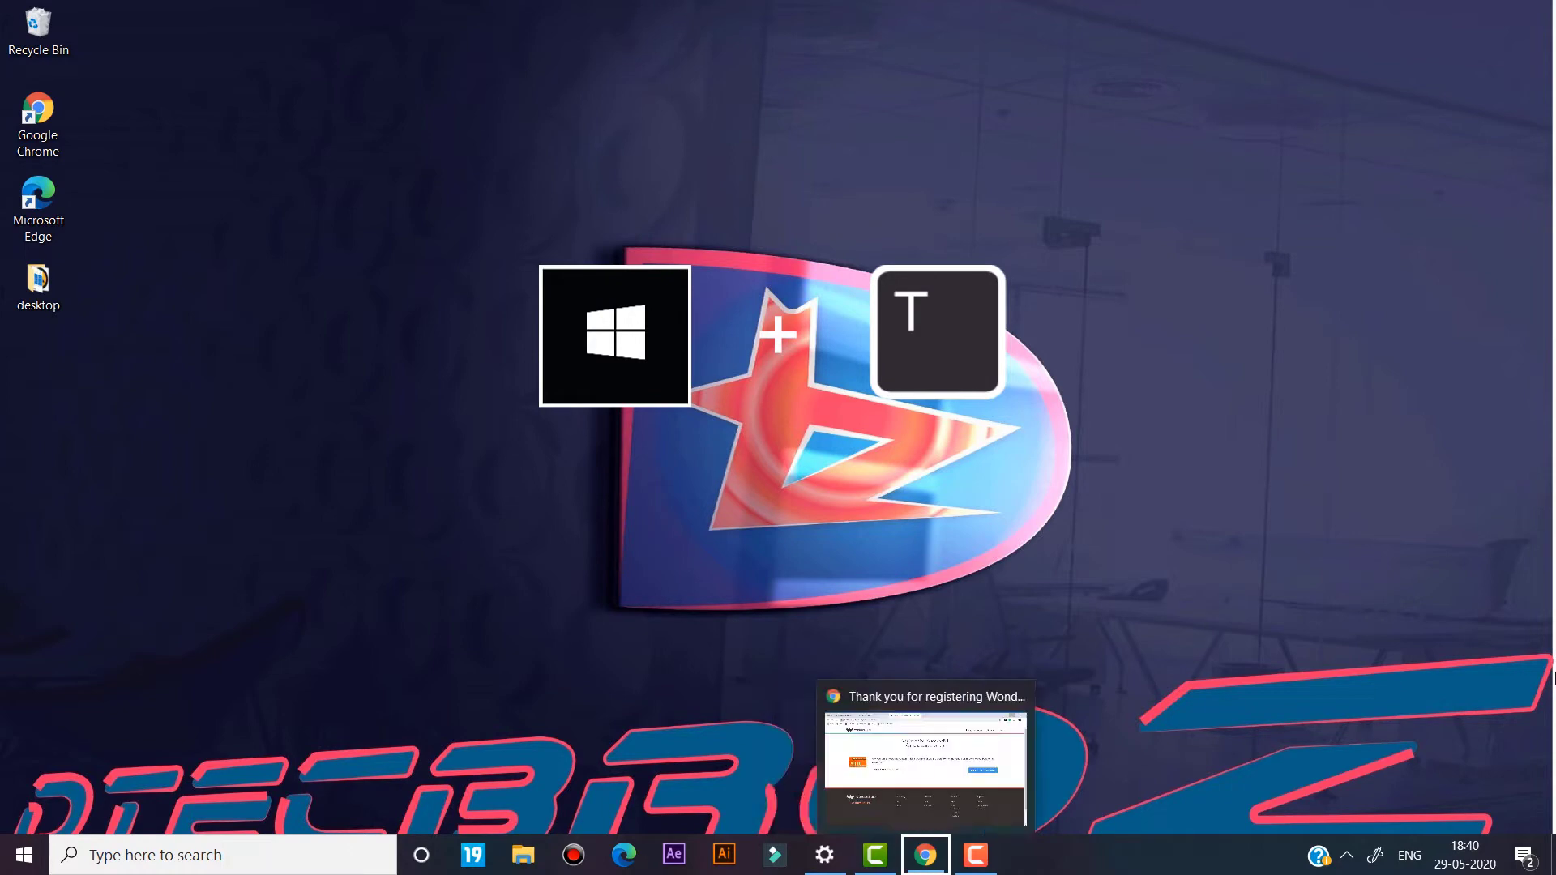
pyautogui.press('super+t')
pyautogui.press('super+t')
pyautogui.press('super+t')
pyautogui.press('super+t')
pyautogui.press('super+t')
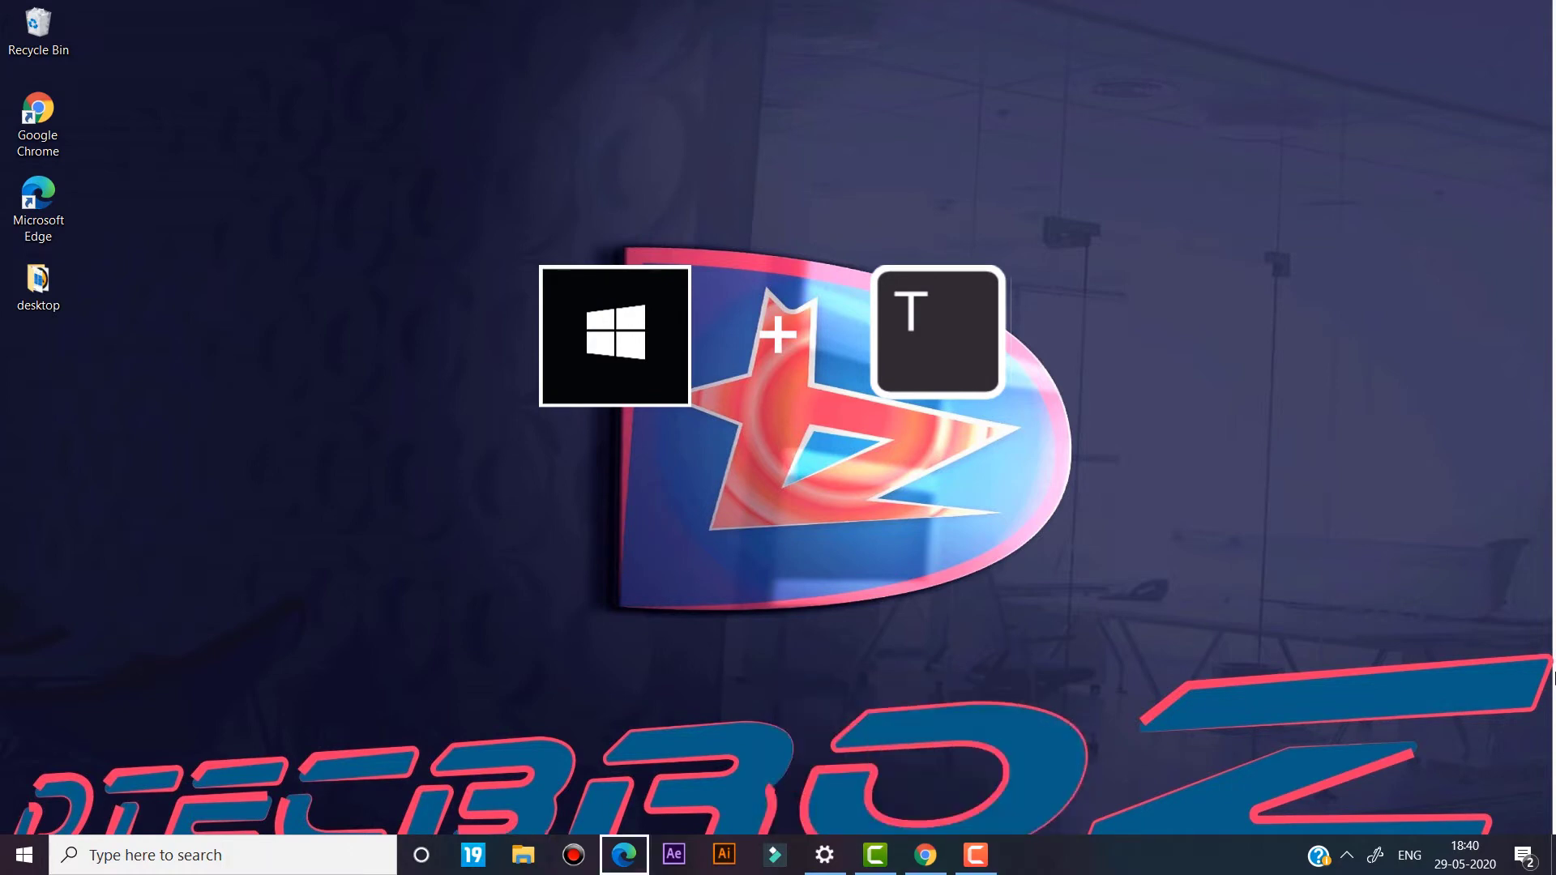
pyautogui.press('Home')
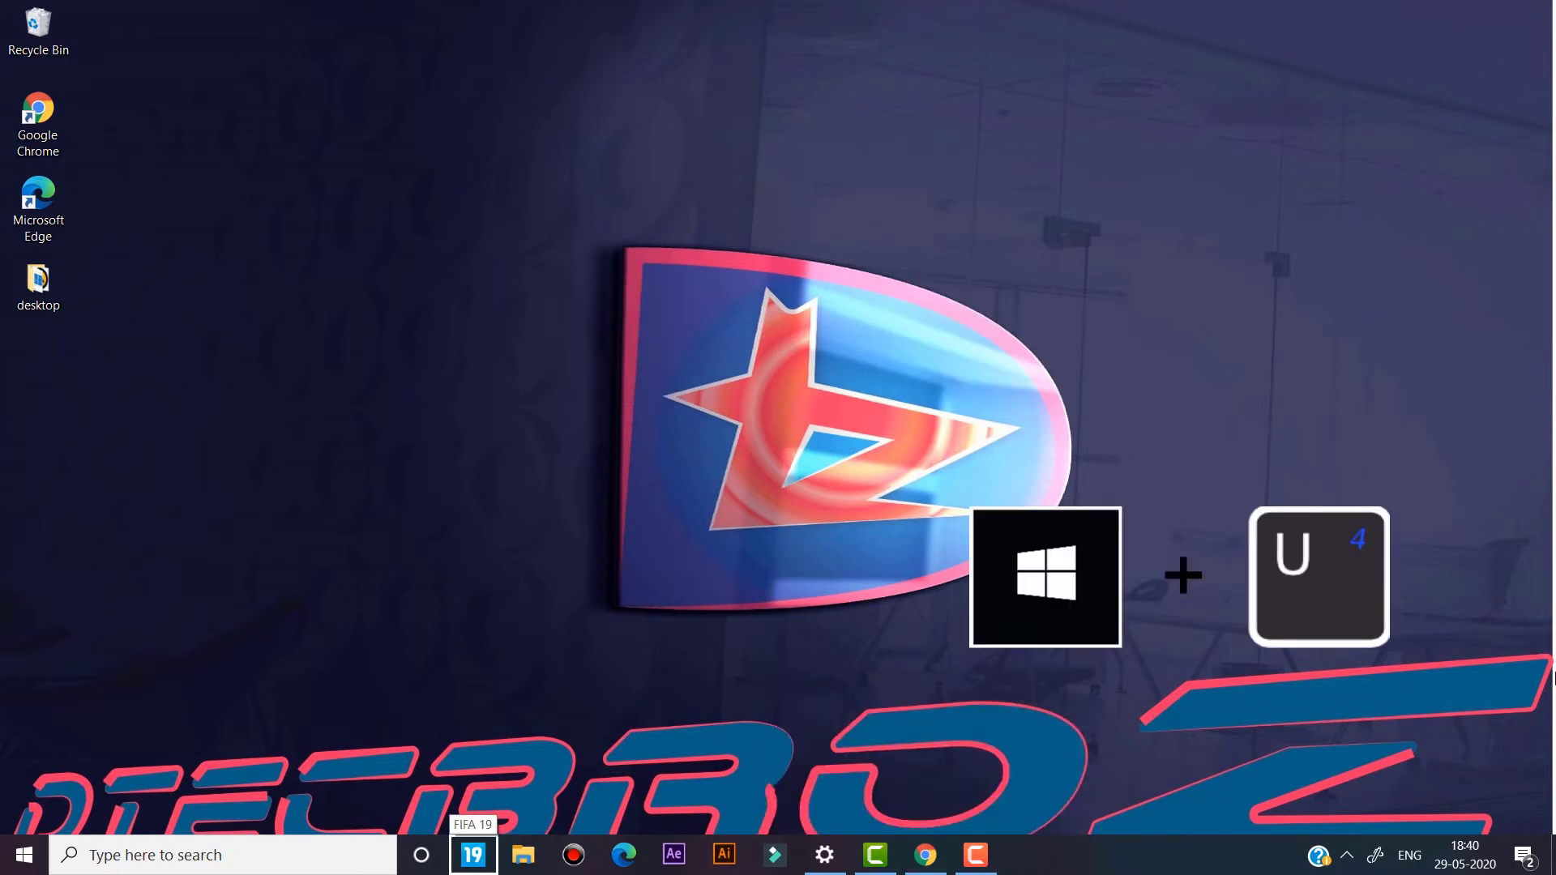
# Open the Ease of Access Display settings with Win+U, scroll through them, and close with Alt+F4
pyautogui.press('super+u')
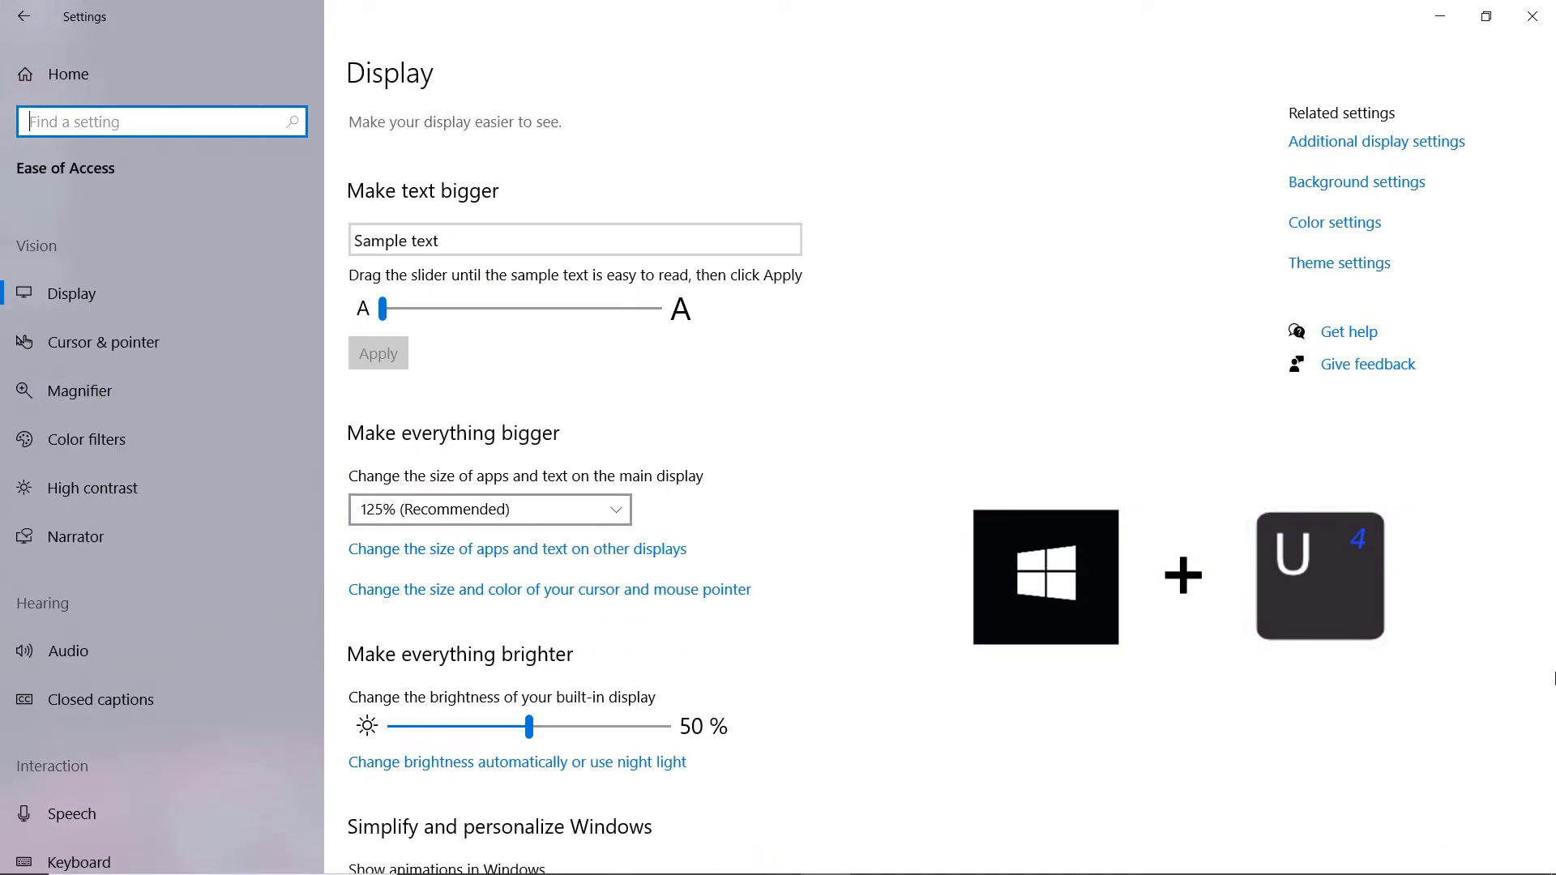
pyautogui.scroll(-5, 1430, 764)
pyautogui.scroll(5, 1431, 765)
pyautogui.scroll(-4, 1429, 766)
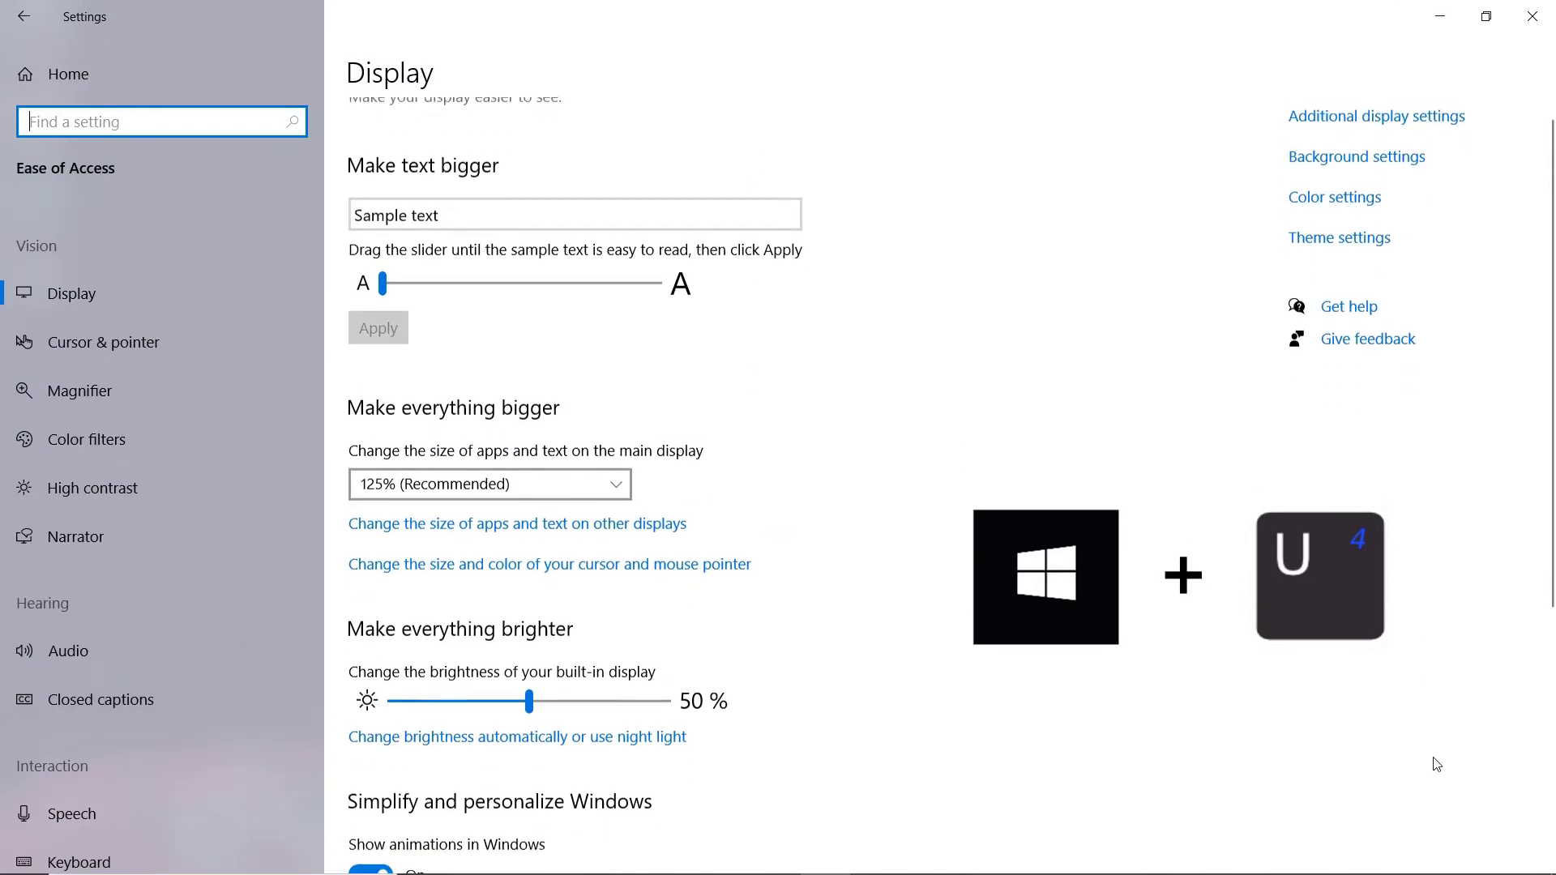
pyautogui.scroll(4, 1429, 766)
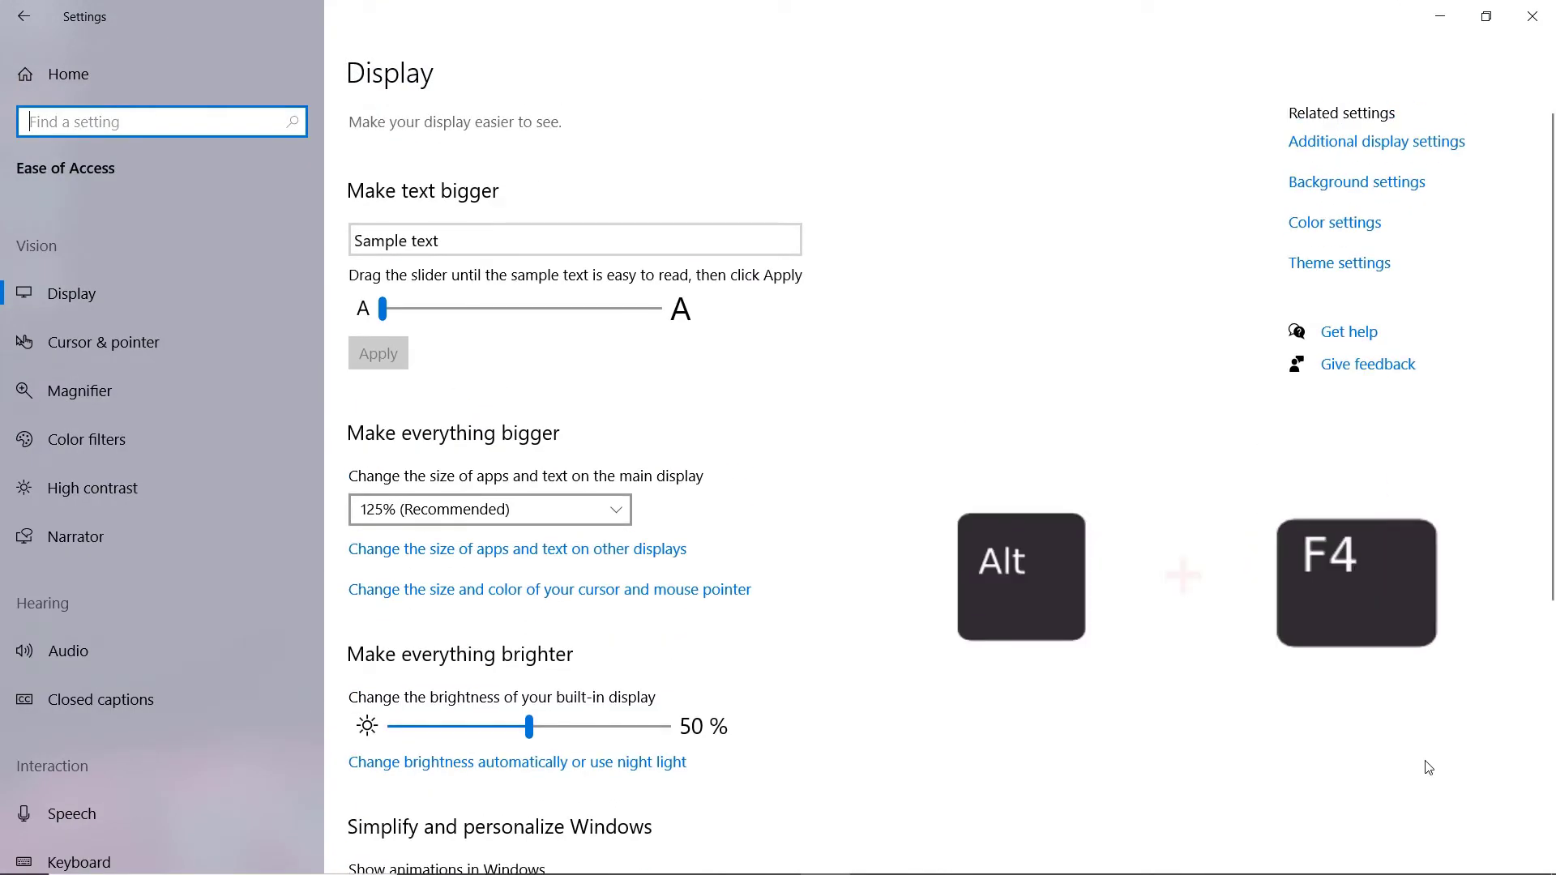
pyautogui.hotkey('alt', 'F4')
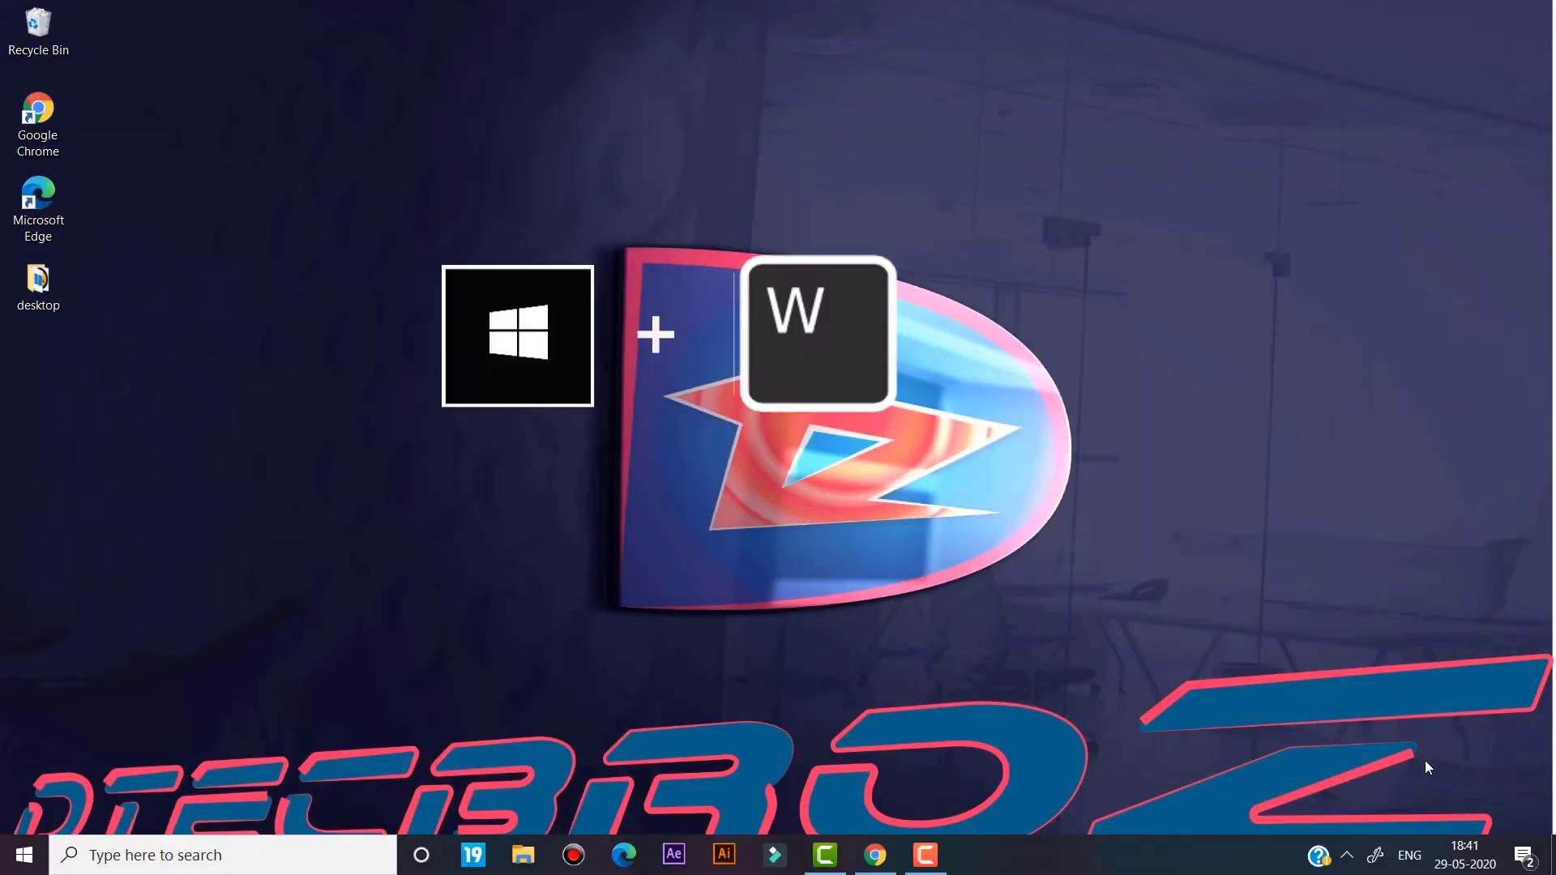
# Open and close the Ink Workspace, open Settings, and launch Edge with Win+4
pyautogui.press('super+w')
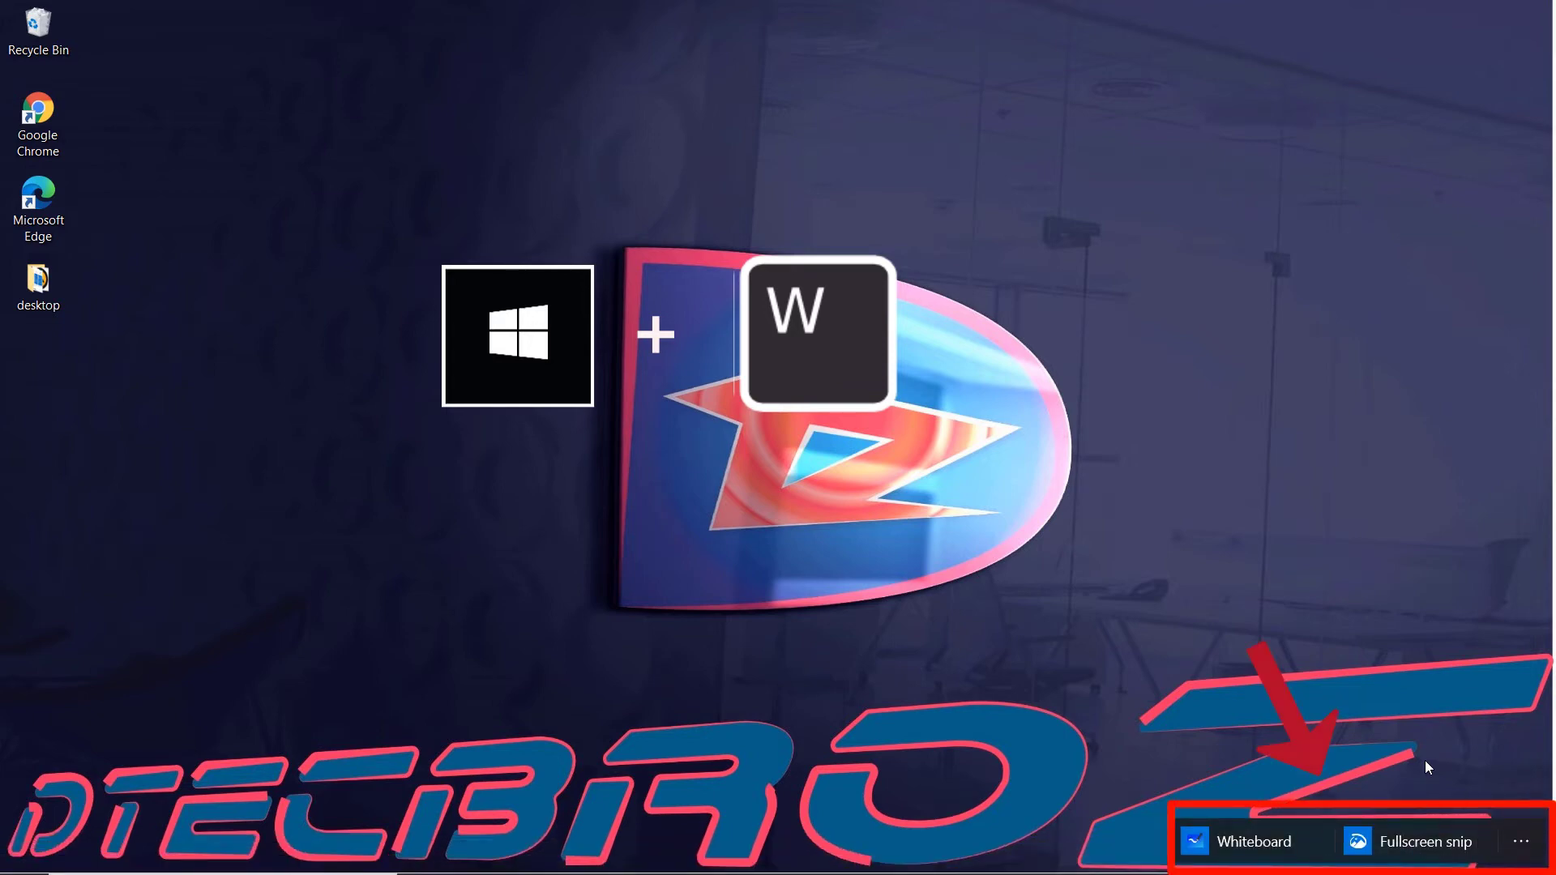
pyautogui.press('Escape')
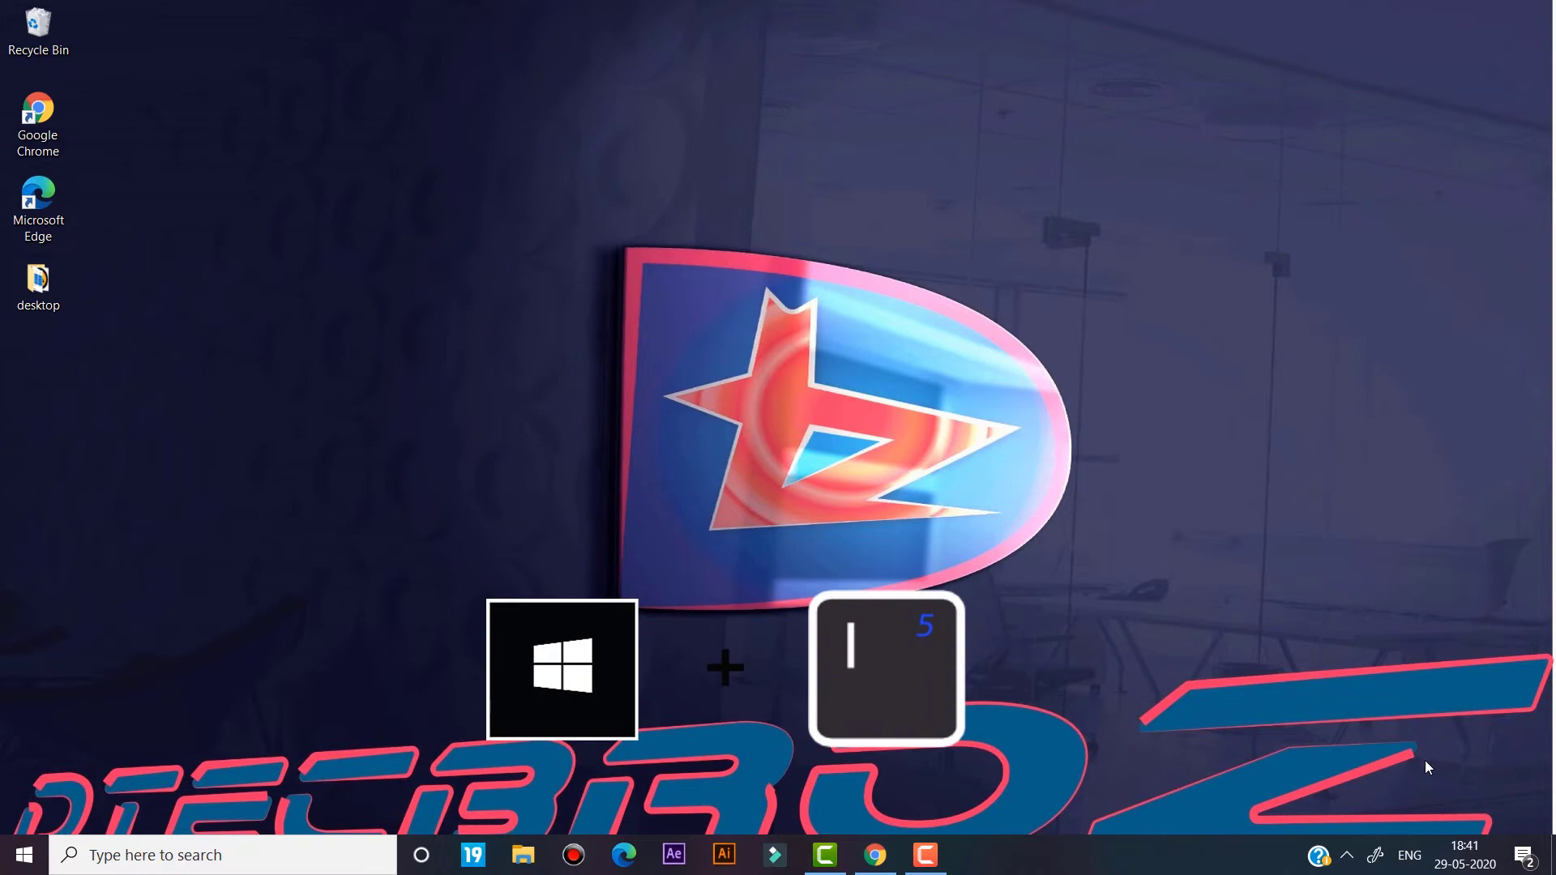
pyautogui.press('super+i')
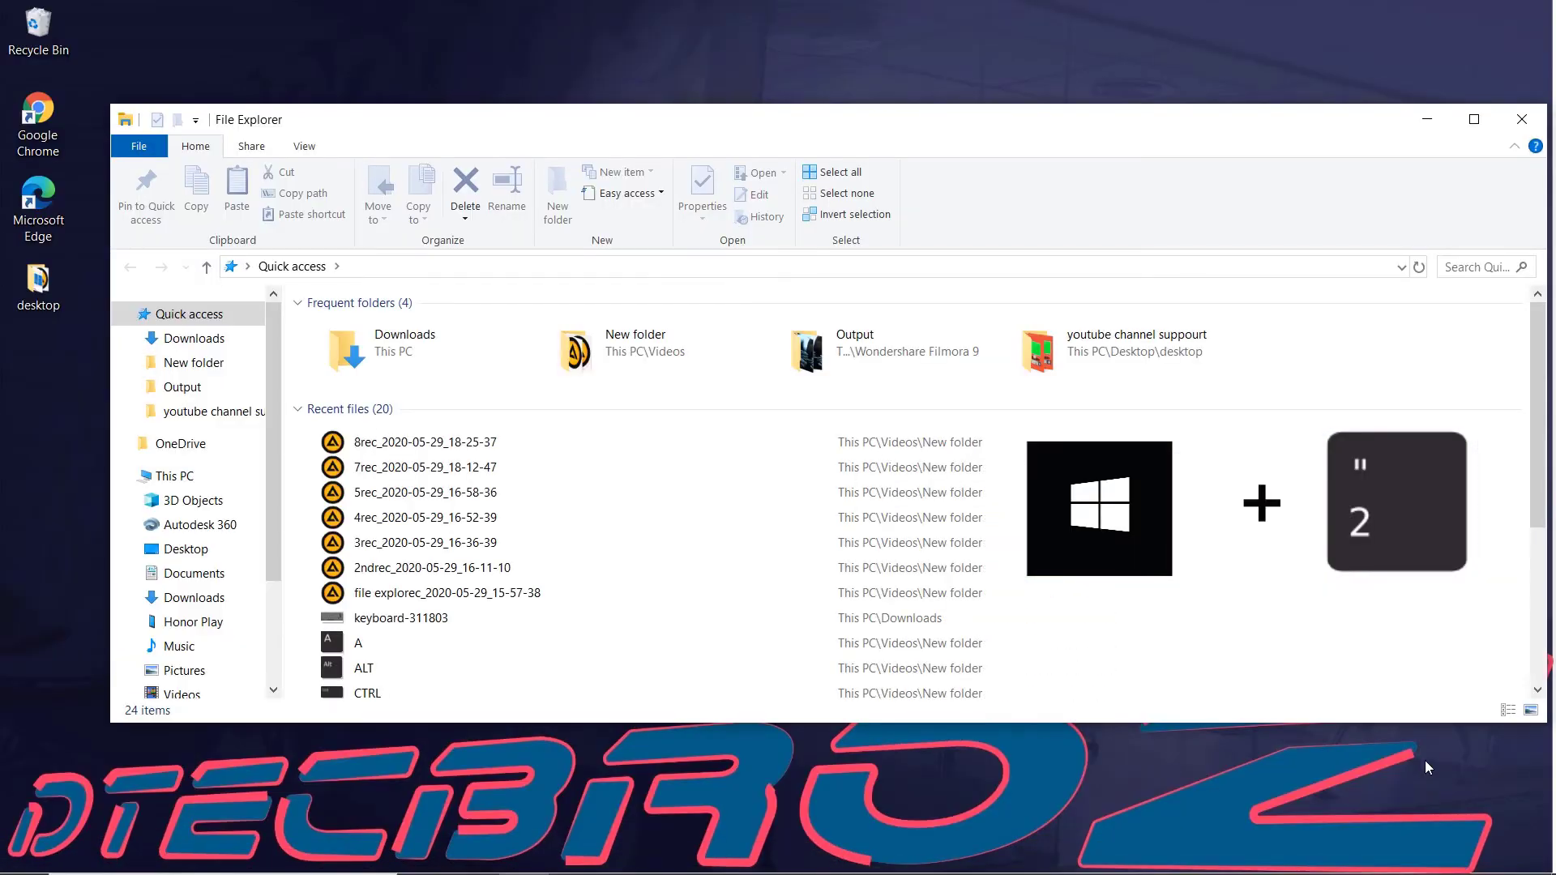
pyautogui.press('super+4')
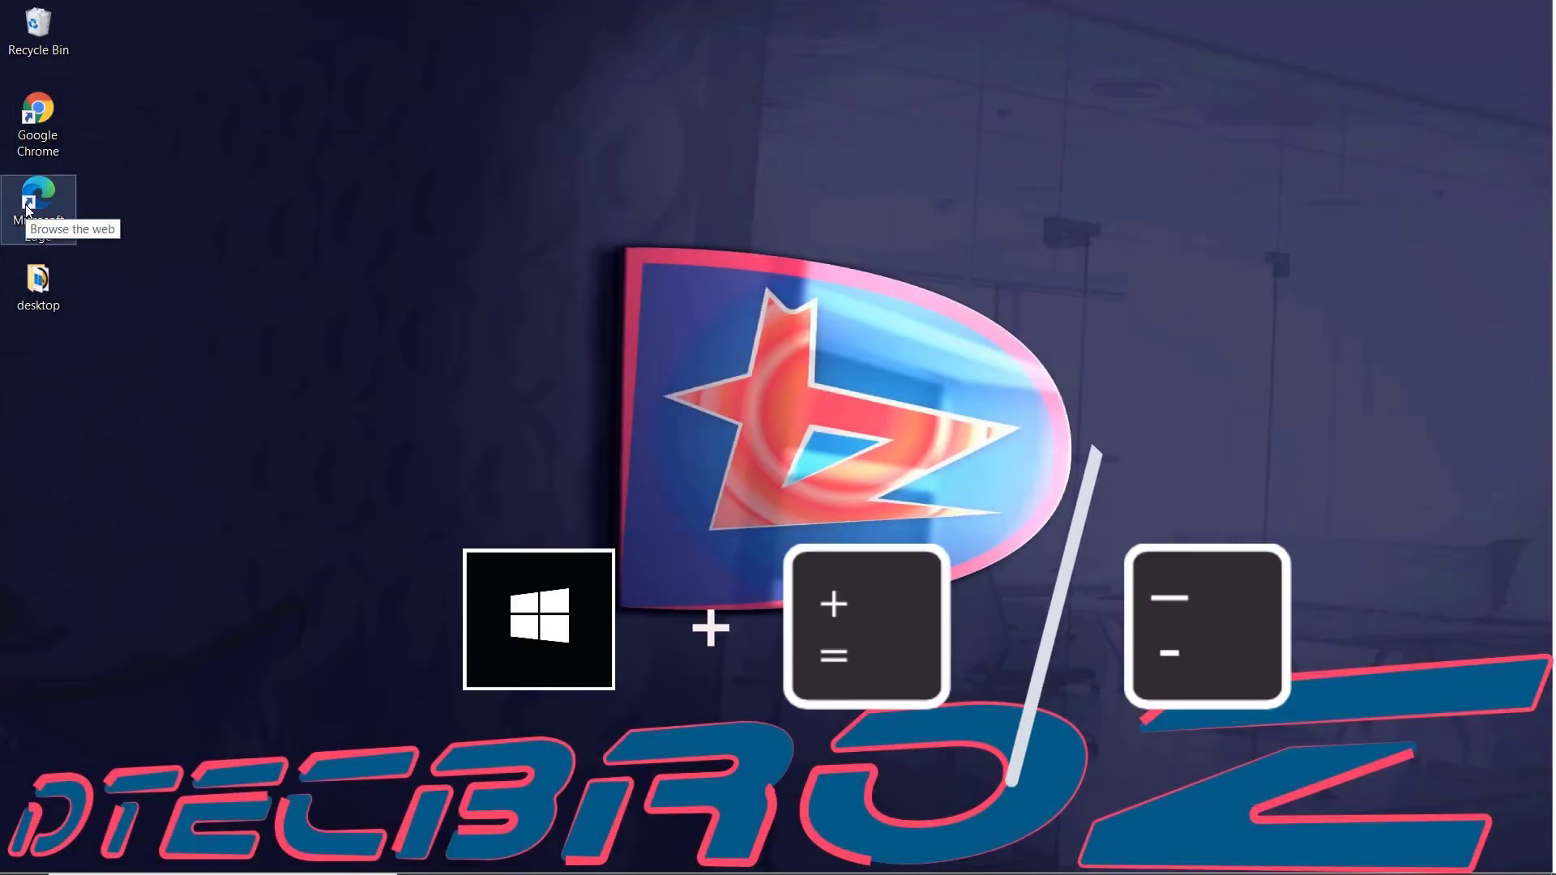
# Zoom Magnifier in twice and back out to normal, then open Task Manager
pyautogui.press('super+plus')
pyautogui.press('super+plus')
pyautogui.press('super+plus')
pyautogui.press('super+plus')
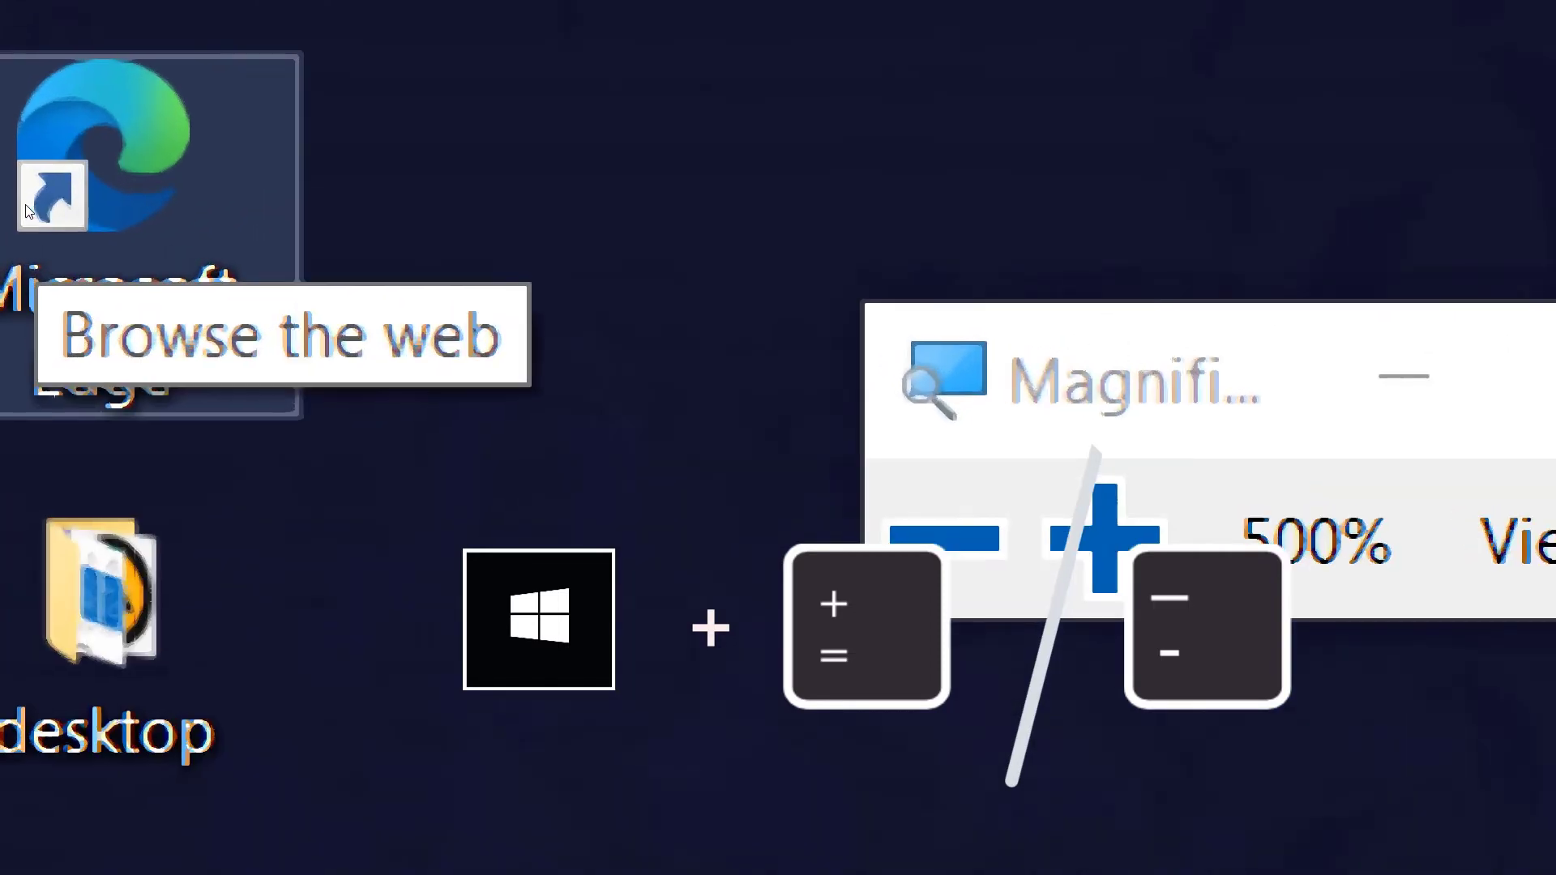
pyautogui.press('super+plus')
pyautogui.press('super+plus')
pyautogui.press('super+plus')
pyautogui.press('super+plus')
pyautogui.press('super+plus')
pyautogui.press('super+plus')
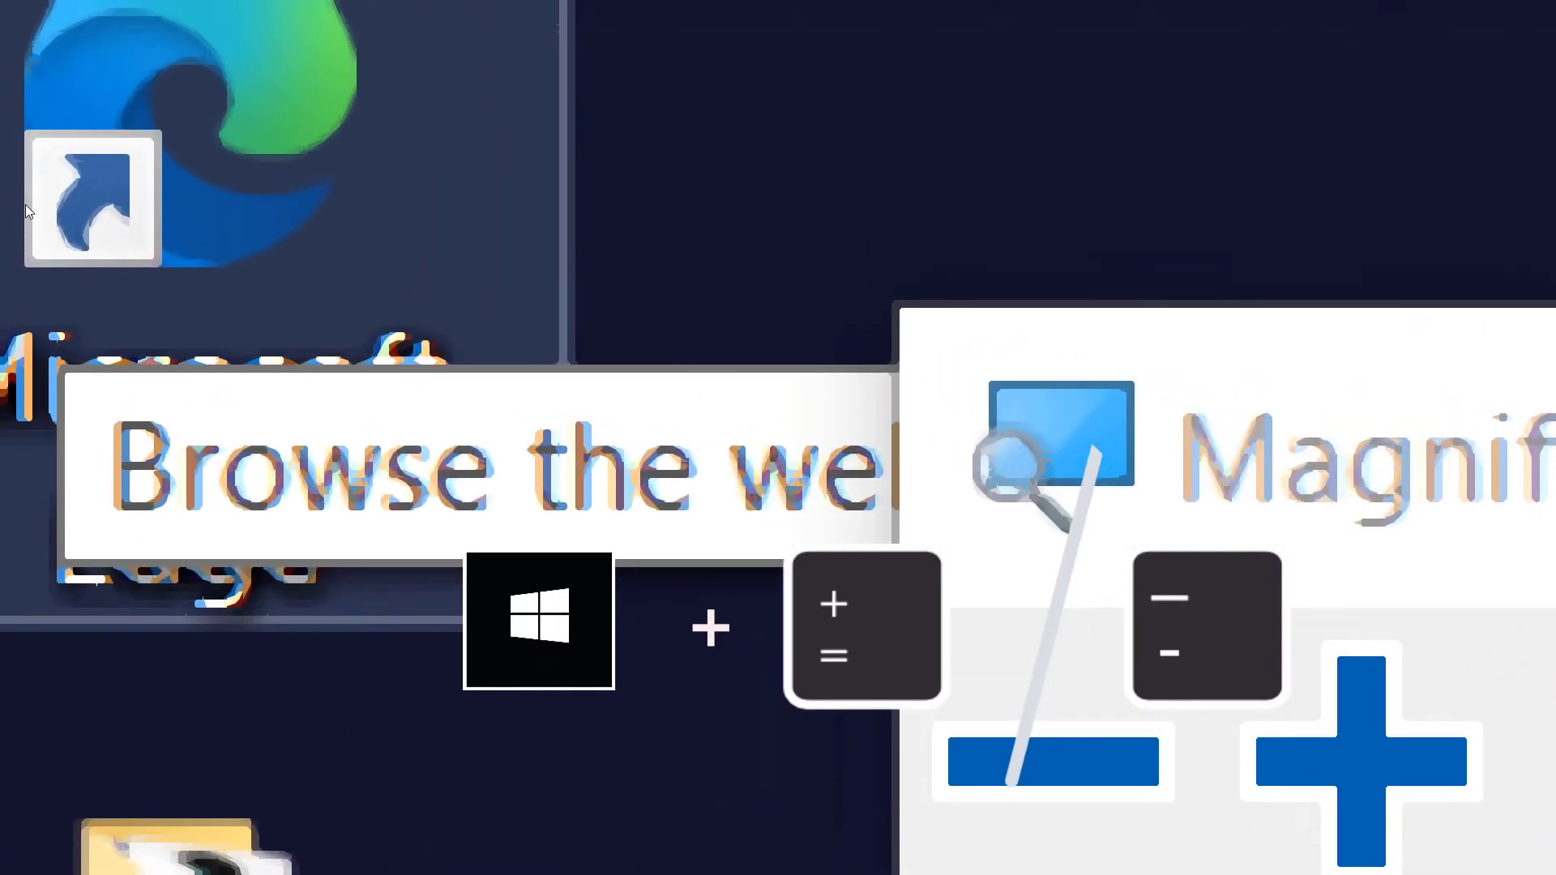
pyautogui.press('super+minus')
pyautogui.press('super+minus')
pyautogui.press('super+minus')
pyautogui.press('super+minus')
pyautogui.press('super+minus')
pyautogui.press('super+minus')
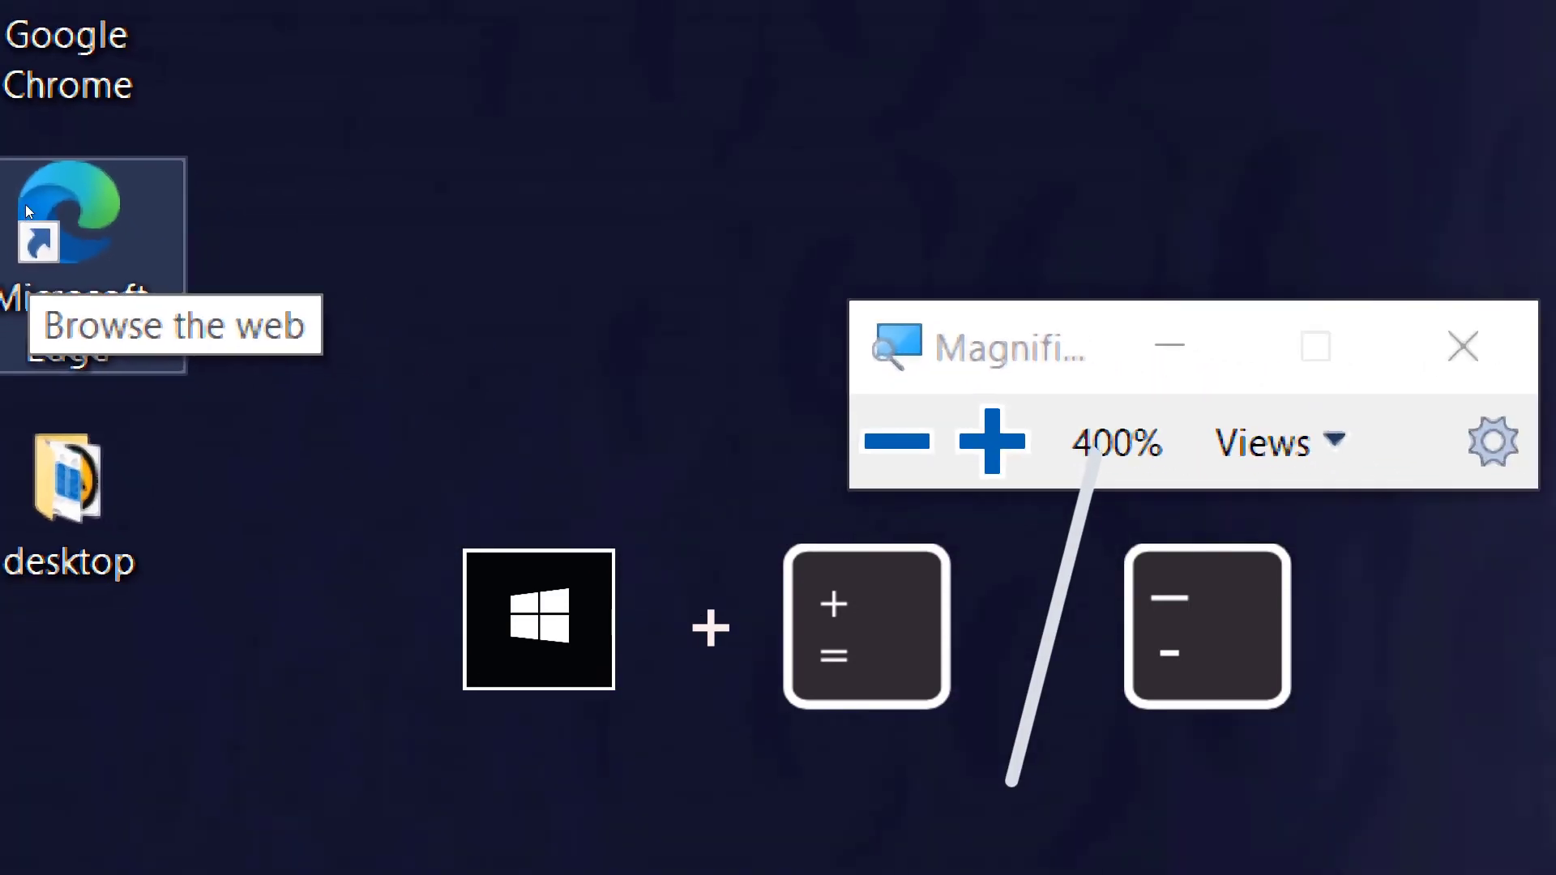
pyautogui.press('super+minus')
pyautogui.press('super+minus')
pyautogui.press('super+minus')
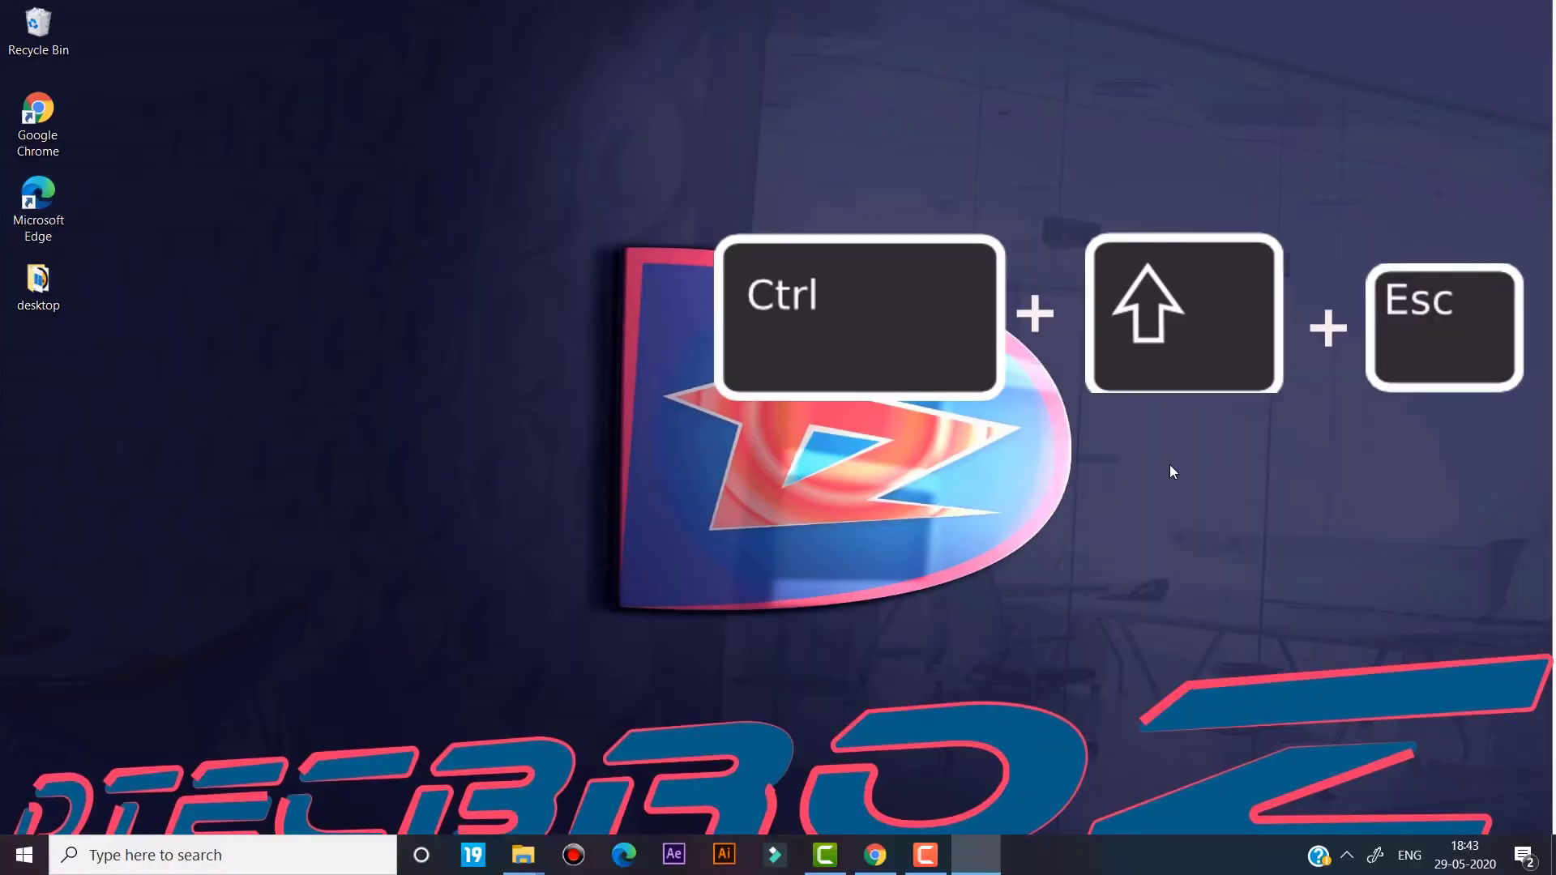
pyautogui.hotkey('ctrl', 'shift', 'Escape')
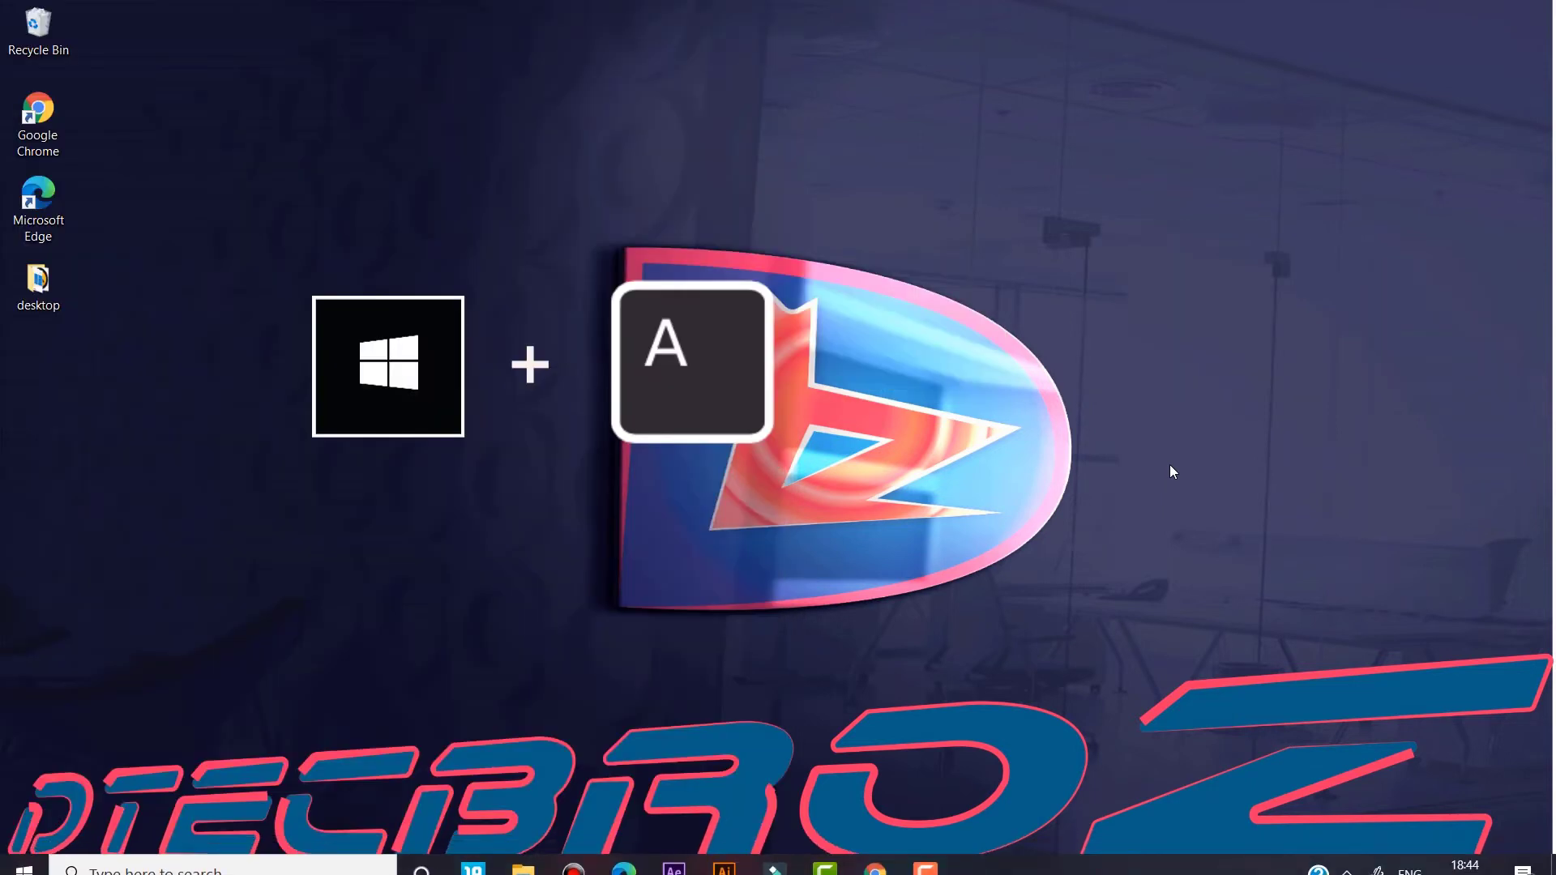
# Open Action Center, save a full-screen screenshot, cancel the Shut Down dialog, and lock the PC
pyautogui.press('super+a')
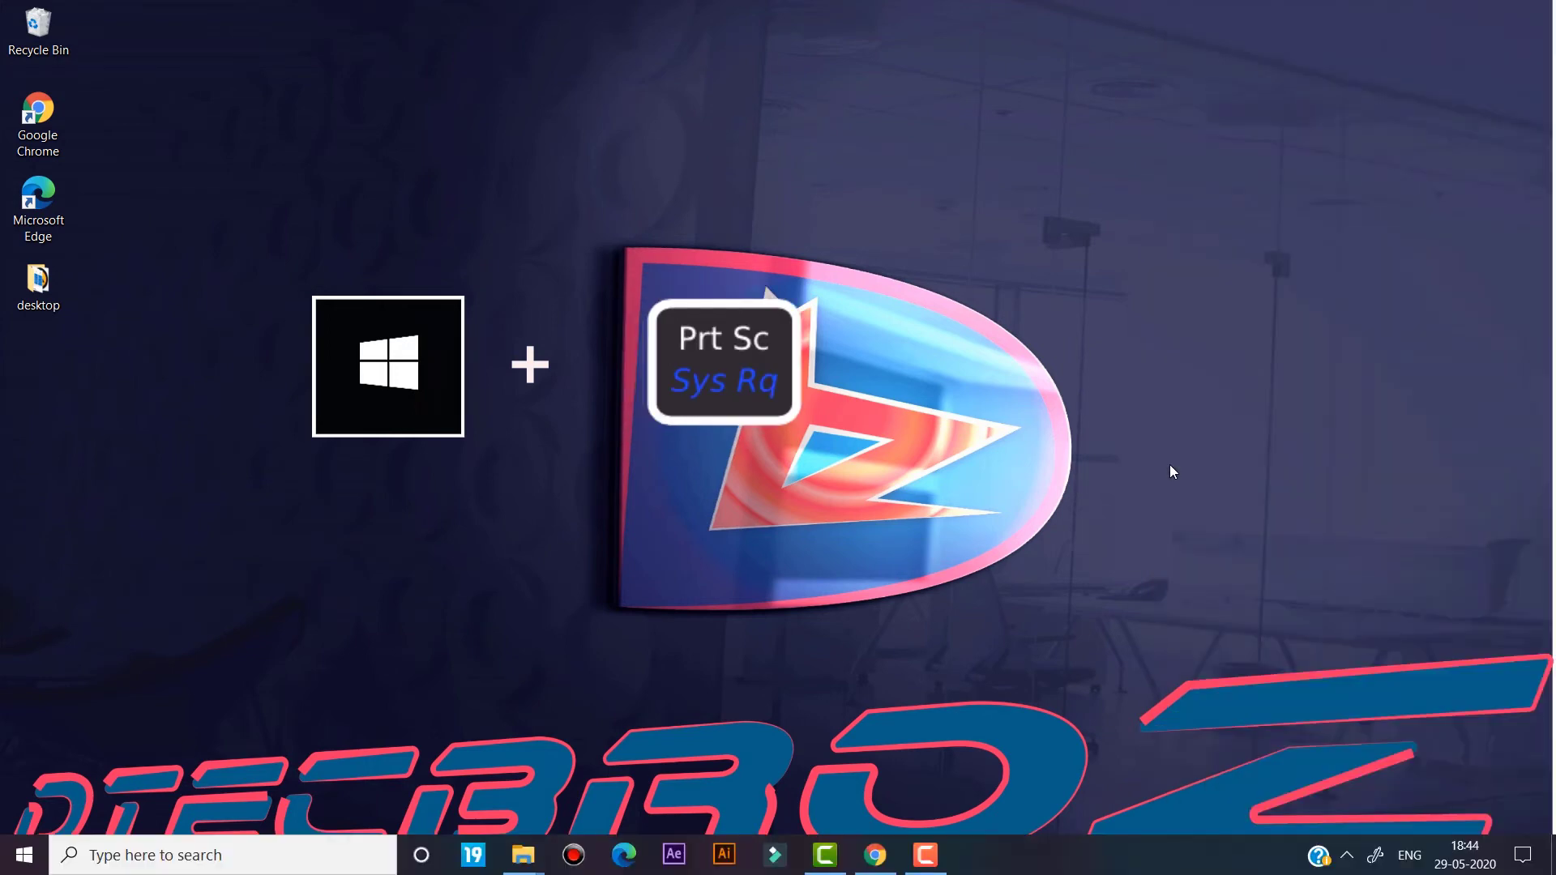
pyautogui.press('super+Print')
pyautogui.hotkey('alt', 'F4')
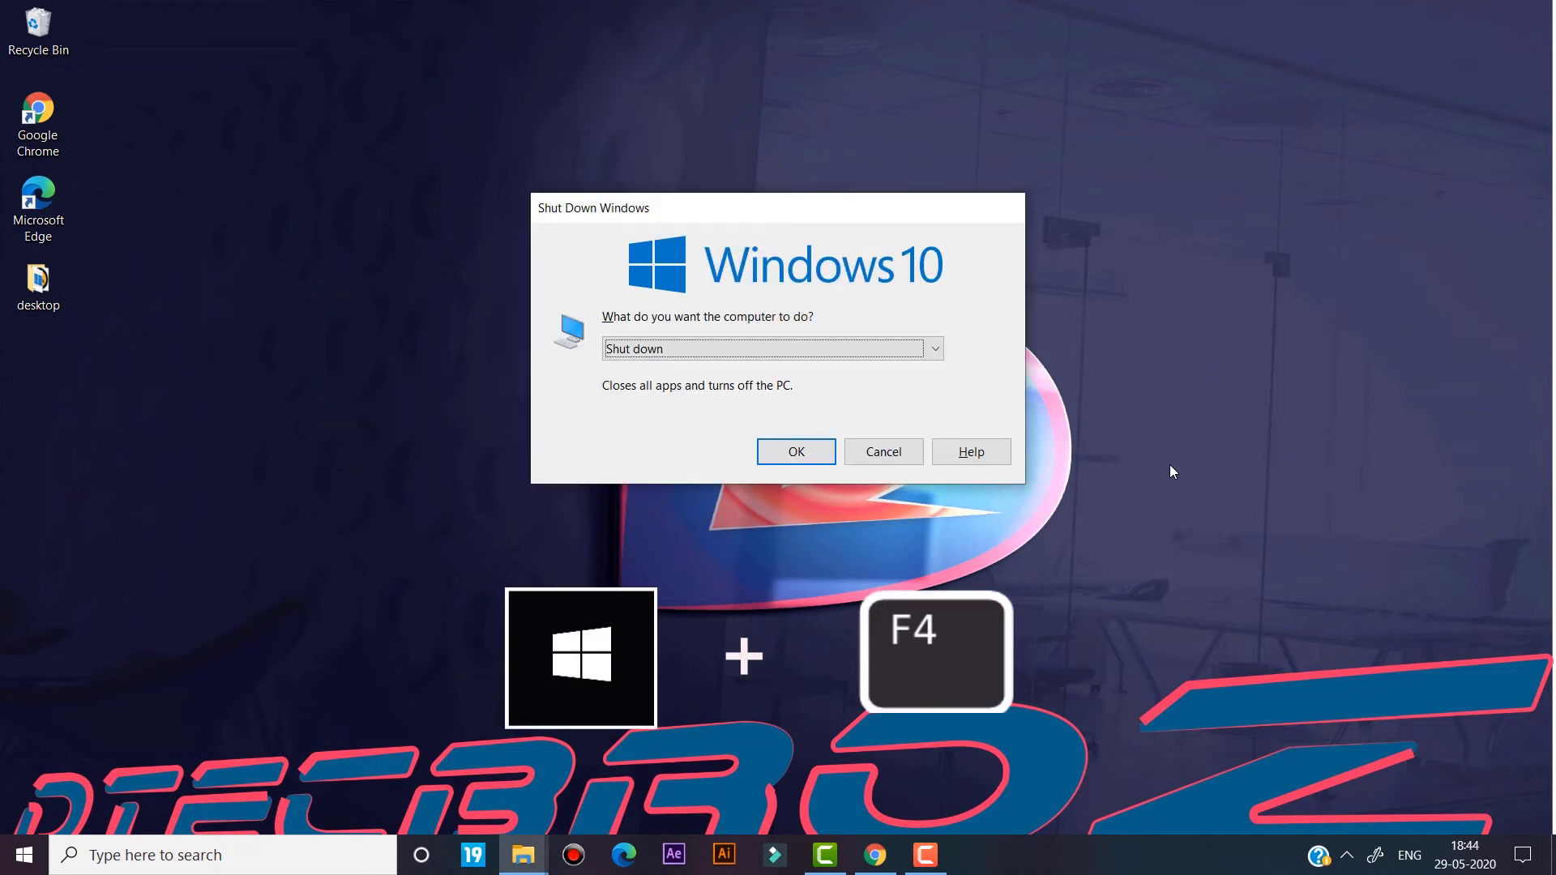
pyautogui.press('Down')
pyautogui.press('Up')
pyautogui.press('Up')
pyautogui.press('Down')
pyautogui.press('Down')
pyautogui.press('Escape')
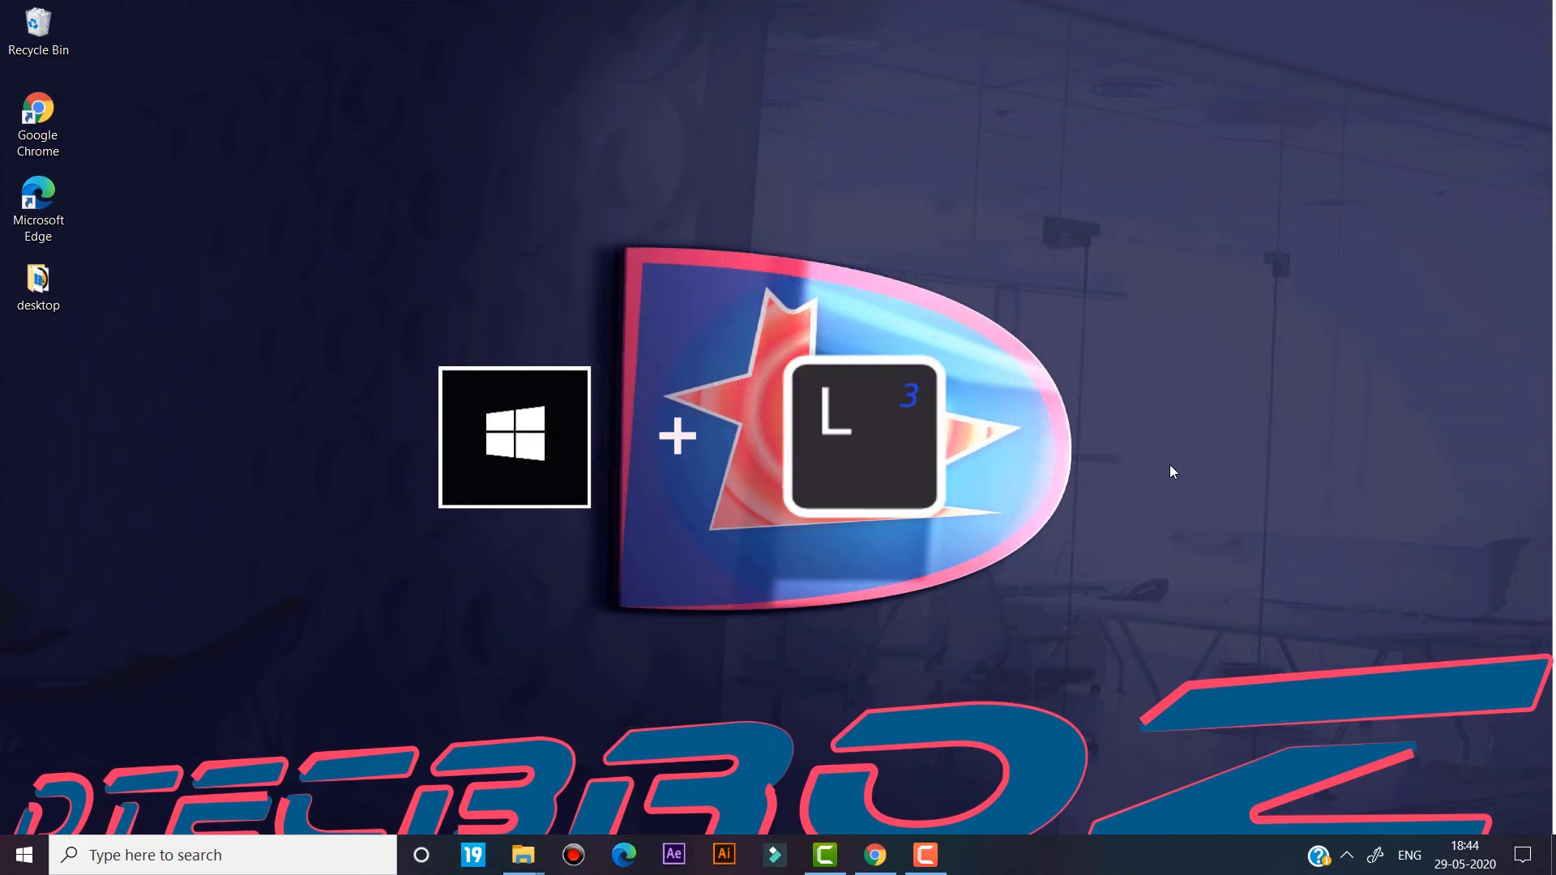
pyautogui.press('super+l')
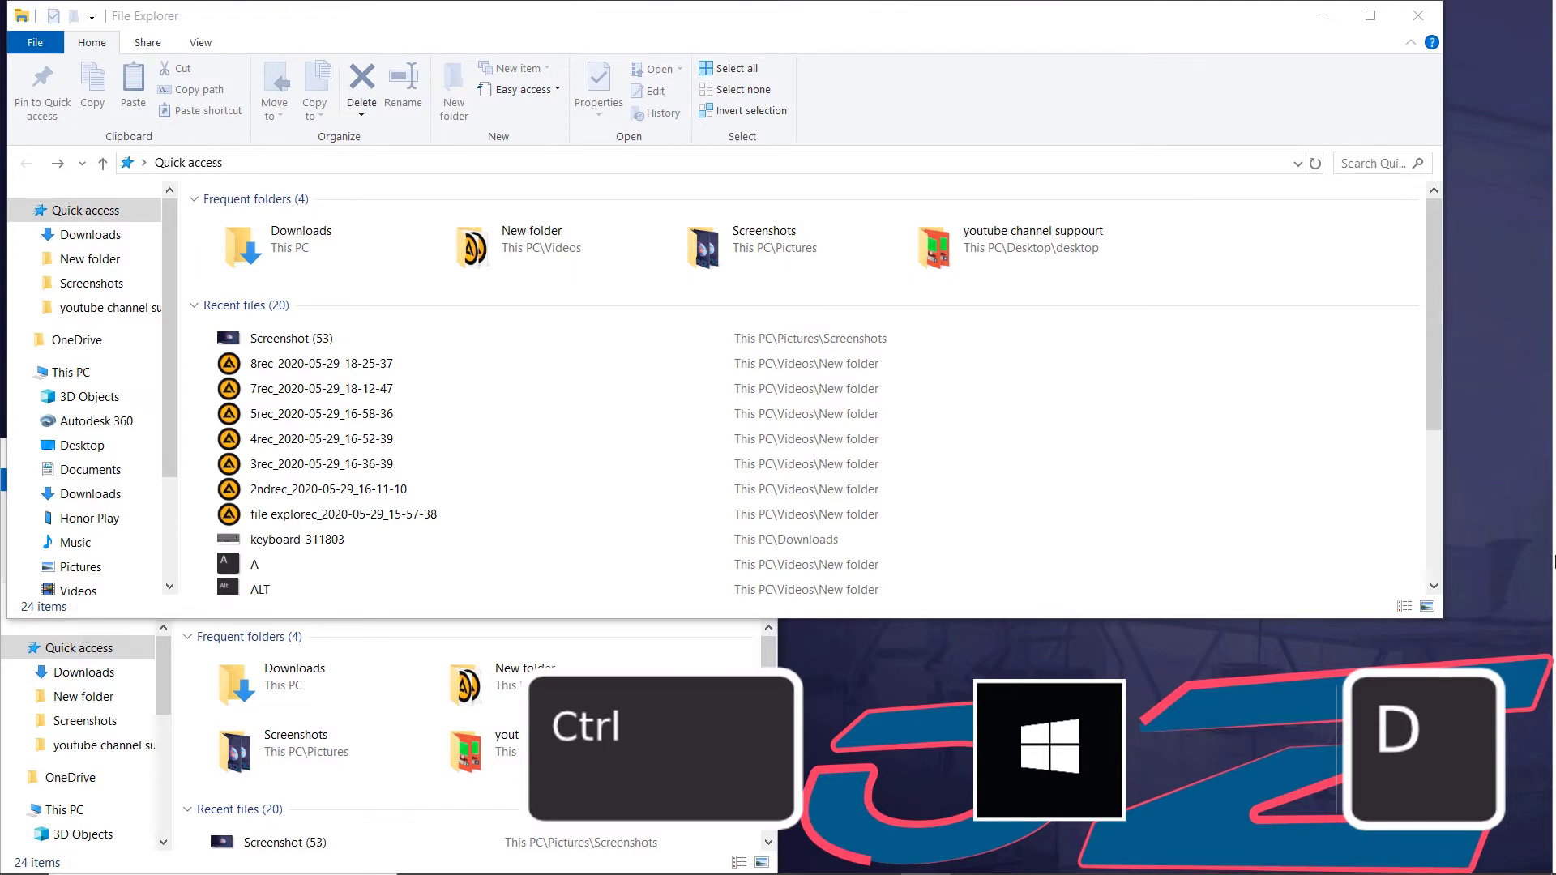
pyautogui.press('ctrl+super+Left')
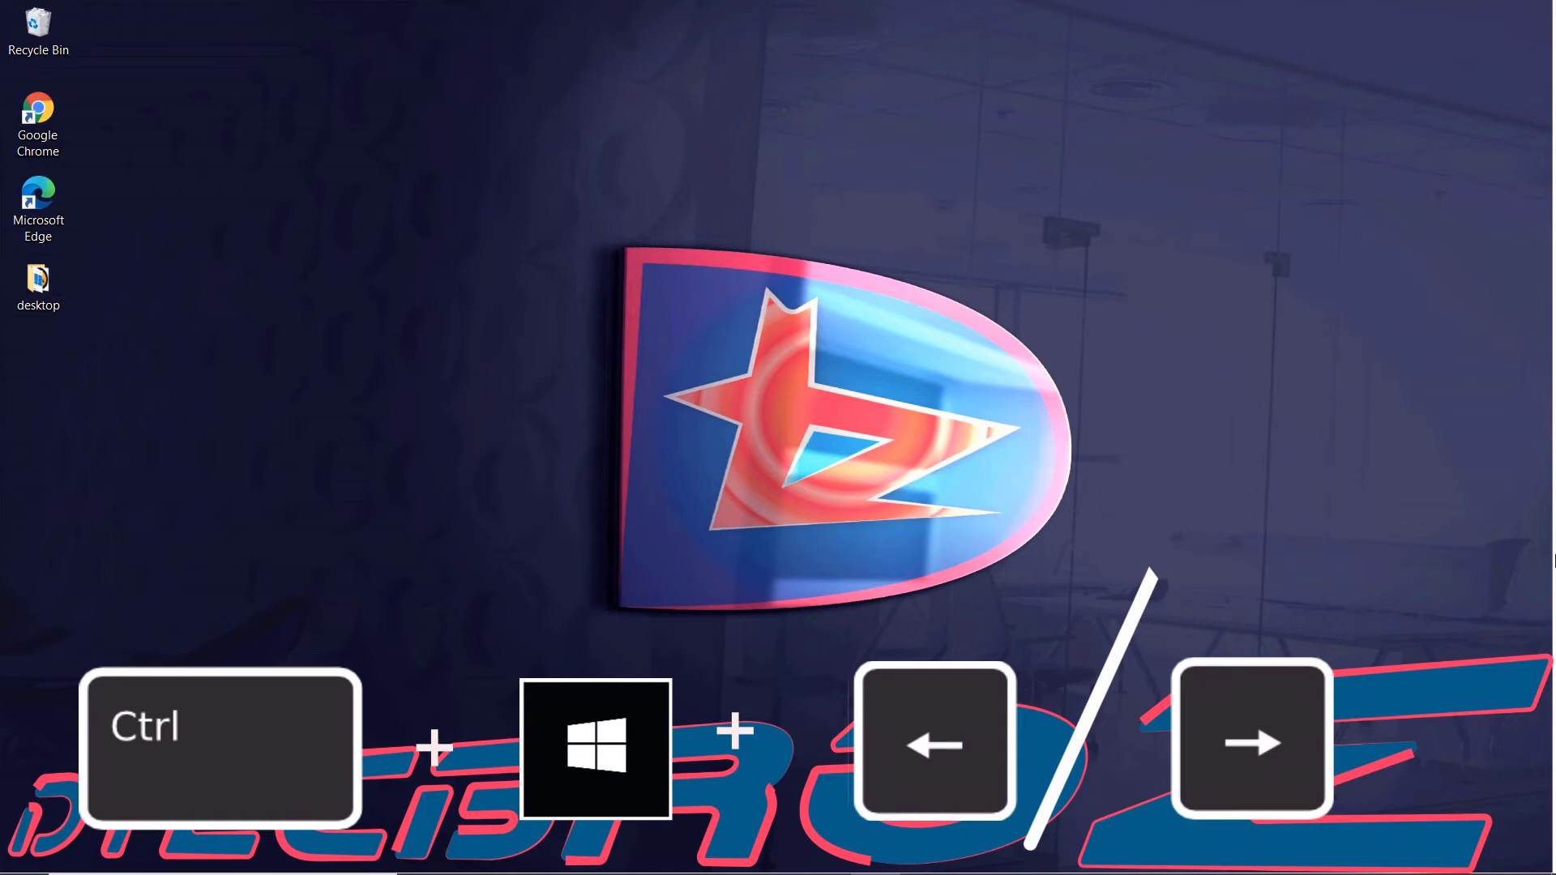
pyautogui.press('ctrl+super+Right')
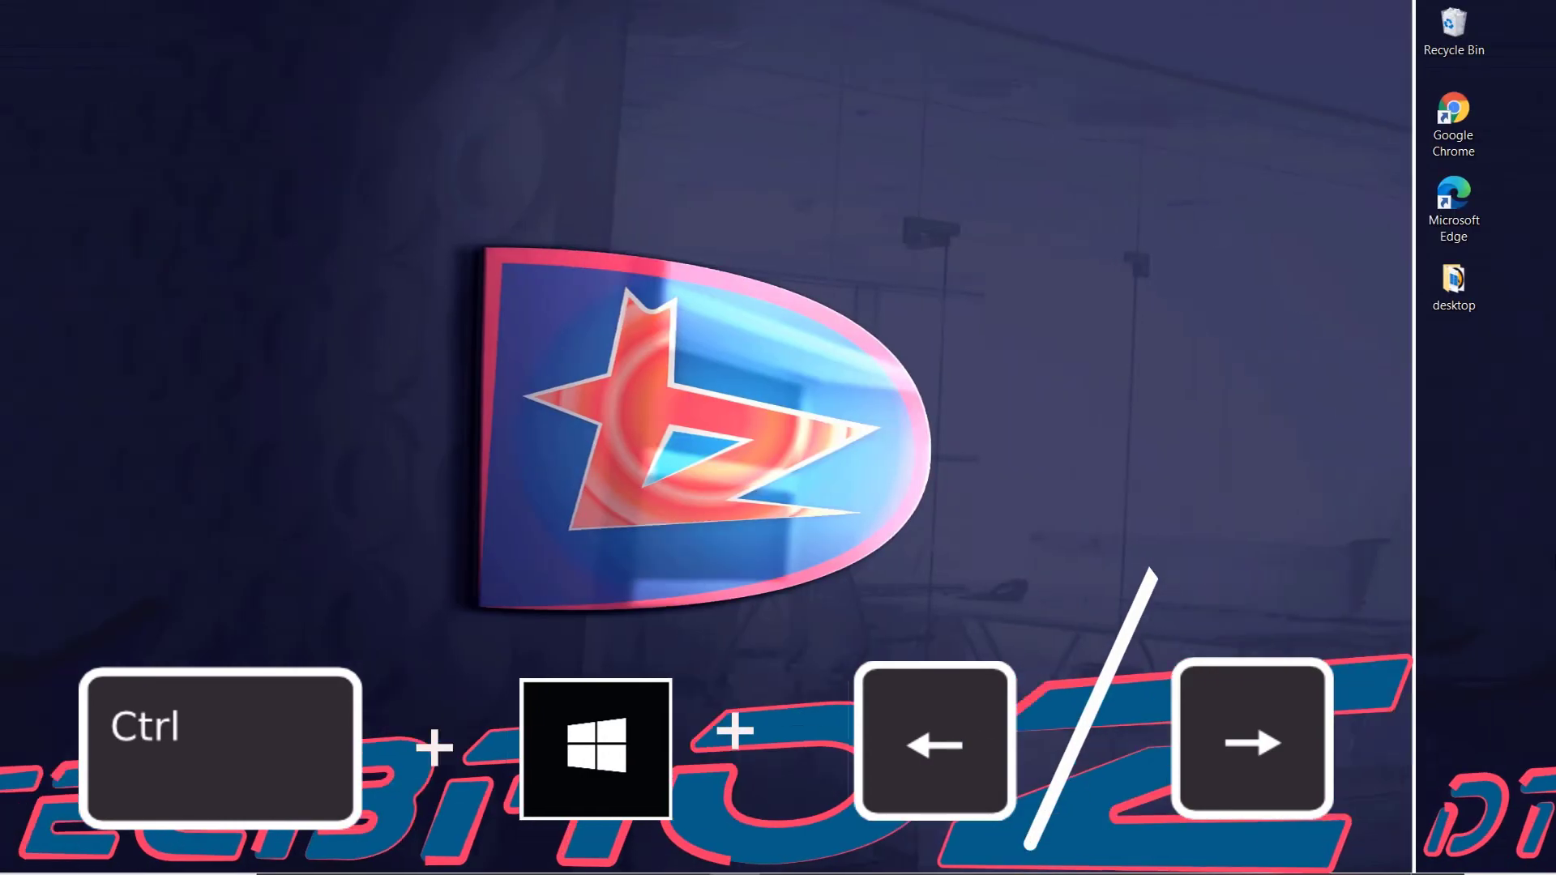
pyautogui.press('ctrl+super+Left')
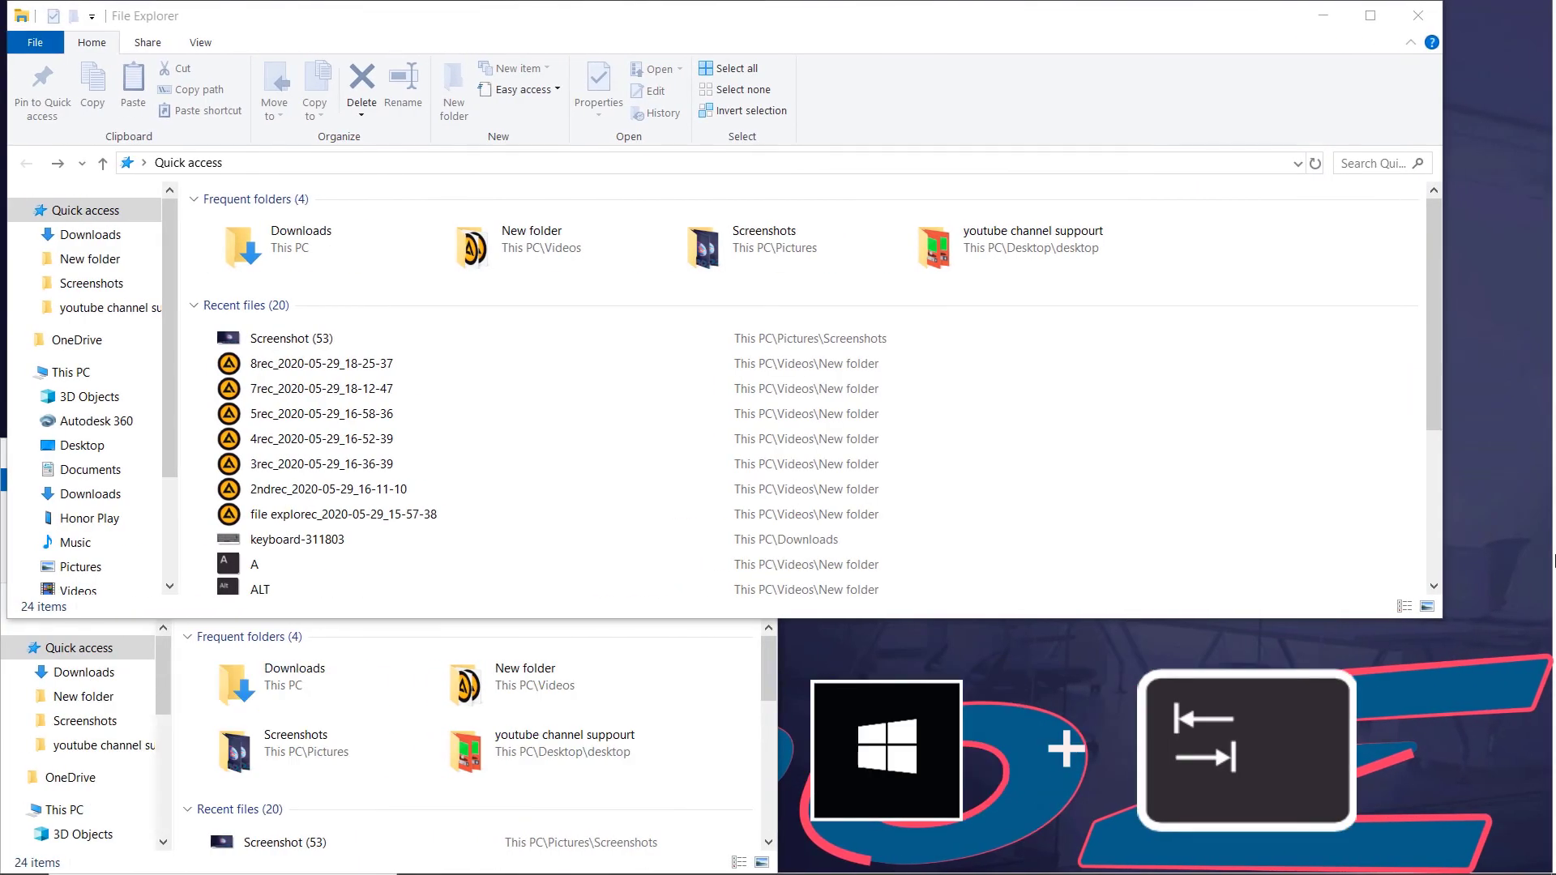
pyautogui.press('super+Tab')
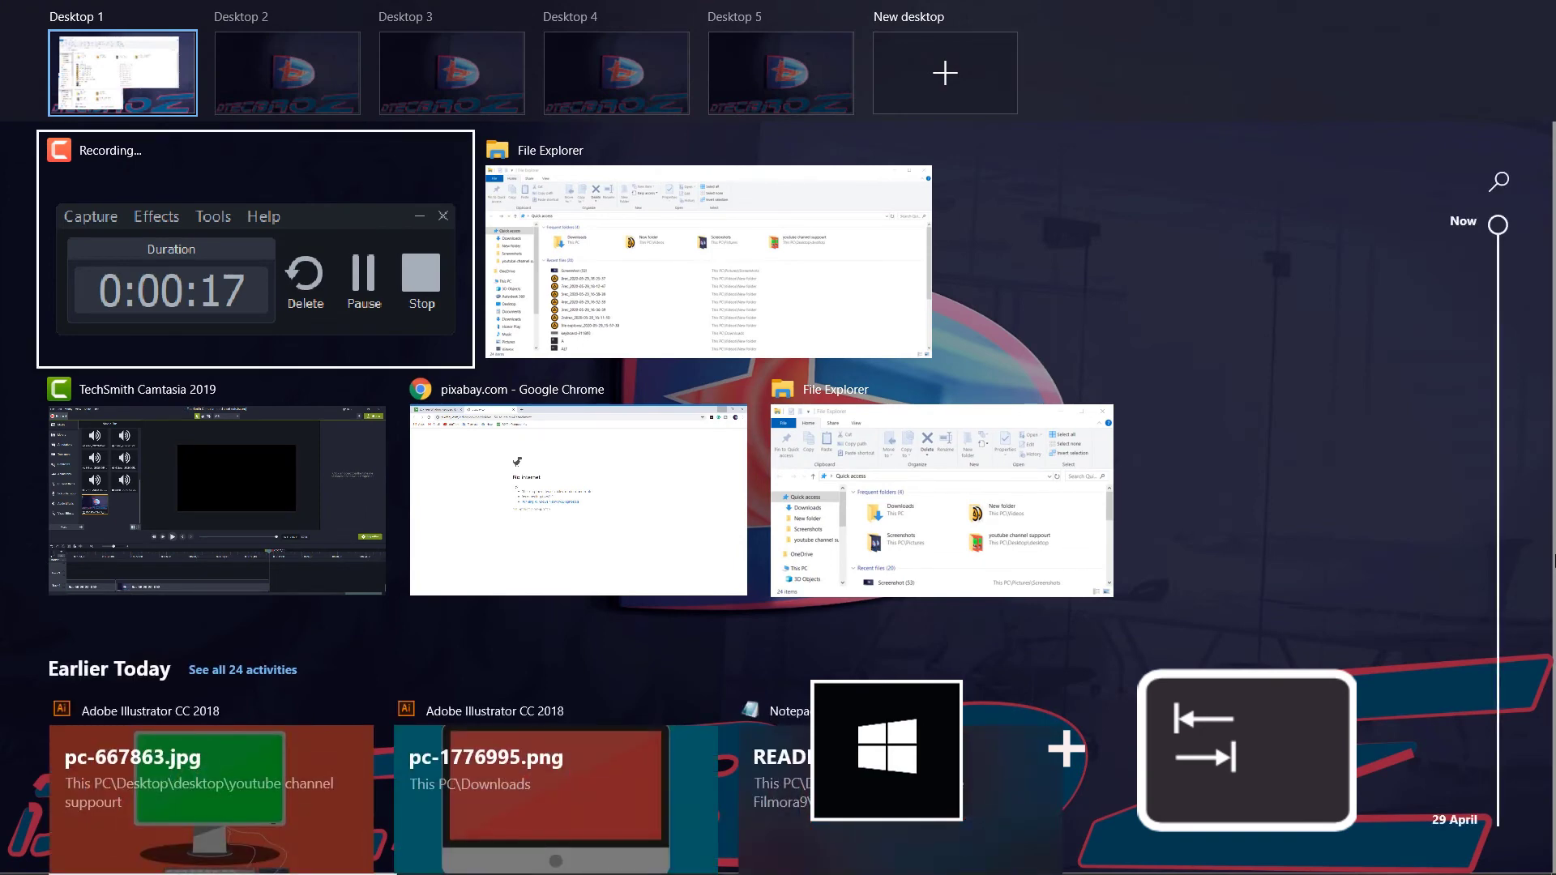
pyautogui.press('Tab')
pyautogui.press('Right')
pyautogui.press('Tab')
pyautogui.press('Tab')
pyautogui.press('Right')
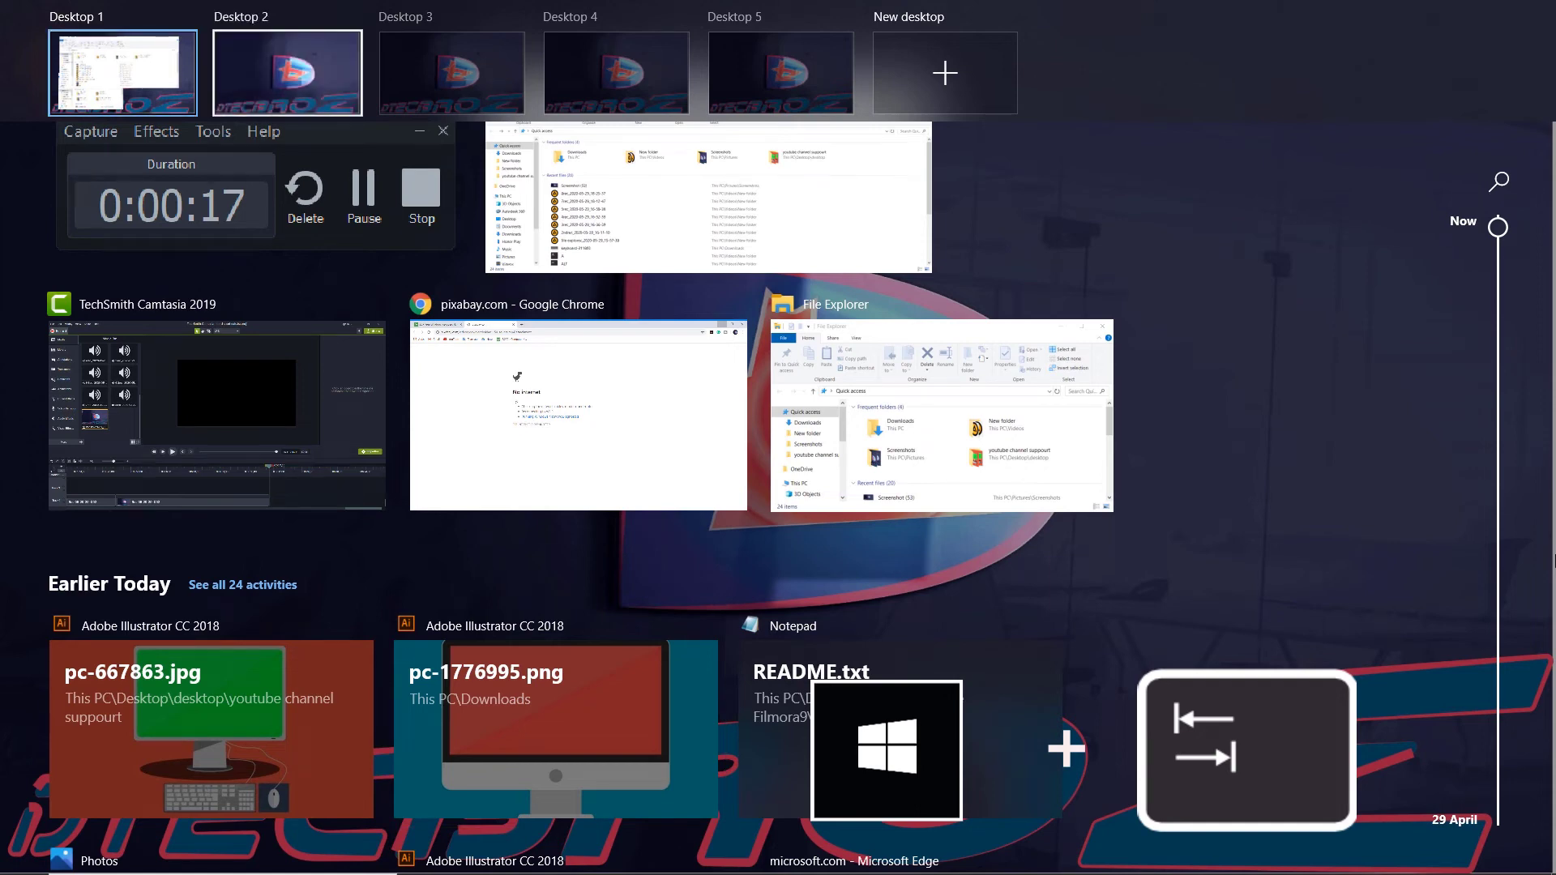
pyautogui.press('Return')
pyautogui.press('ctrl+super+F4')
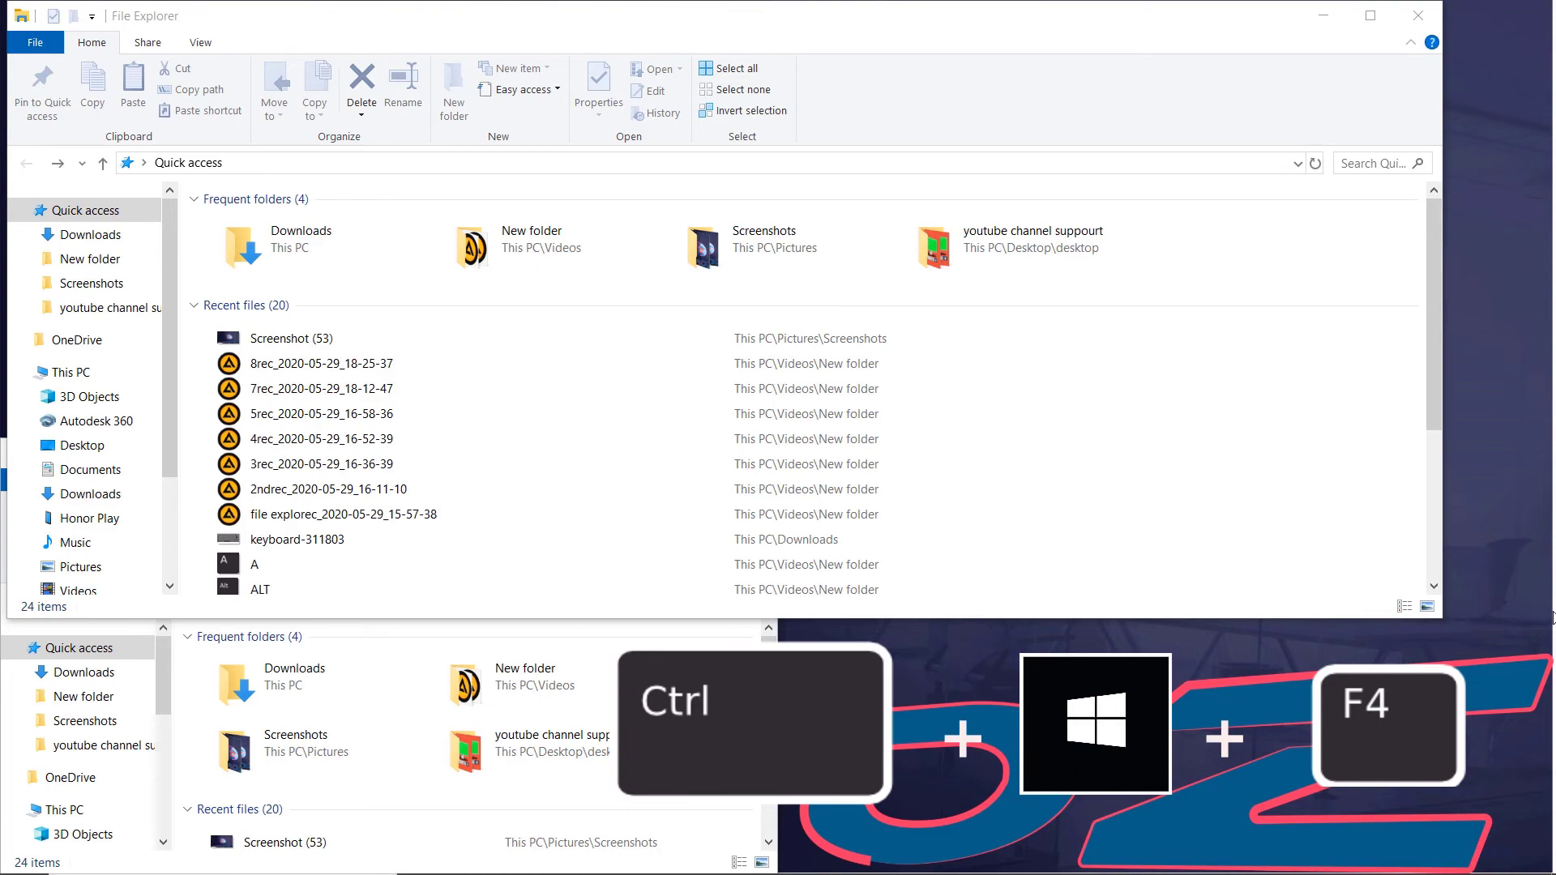
# Close the empty virtual desktop and snap two File Explorer windows to the right and left halves
pyautogui.press('ctrl+super+F4')
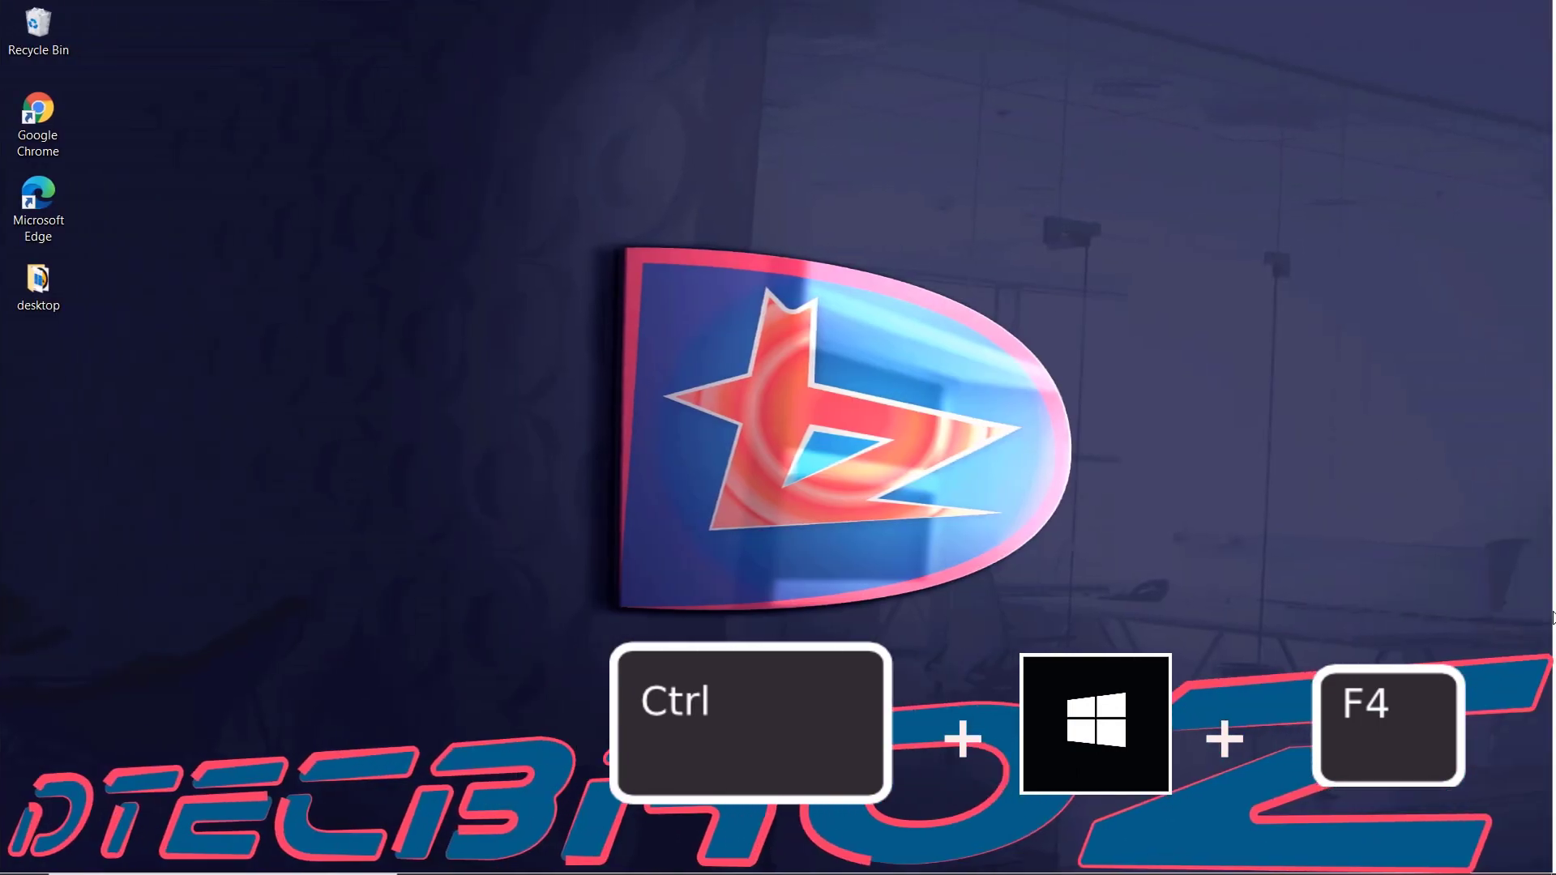
pyautogui.press('ctrl+super+F4')
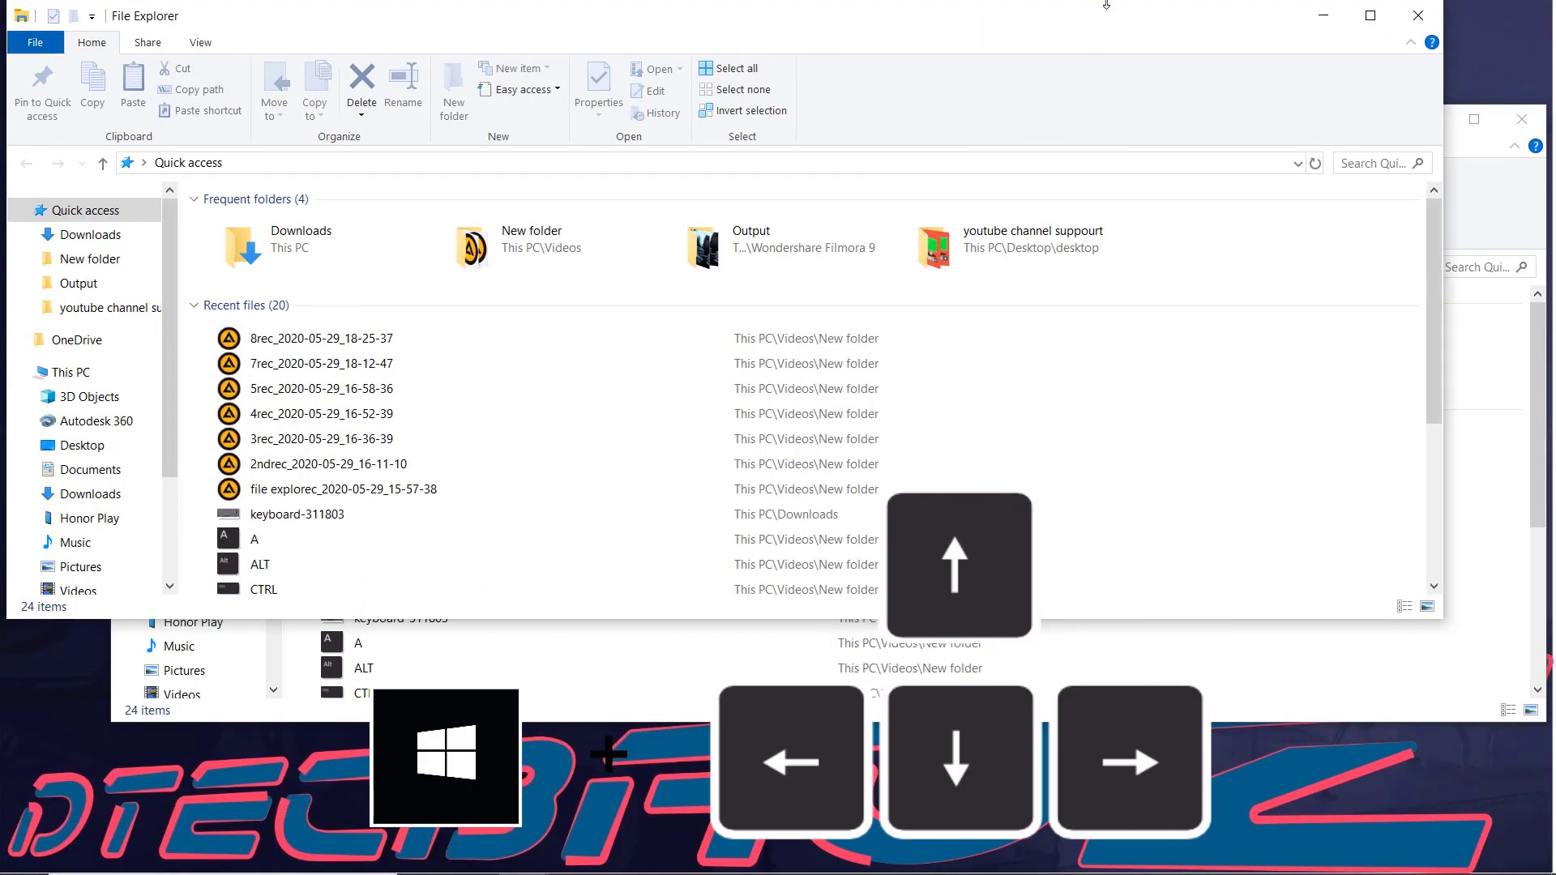
pyautogui.press('super+Right')
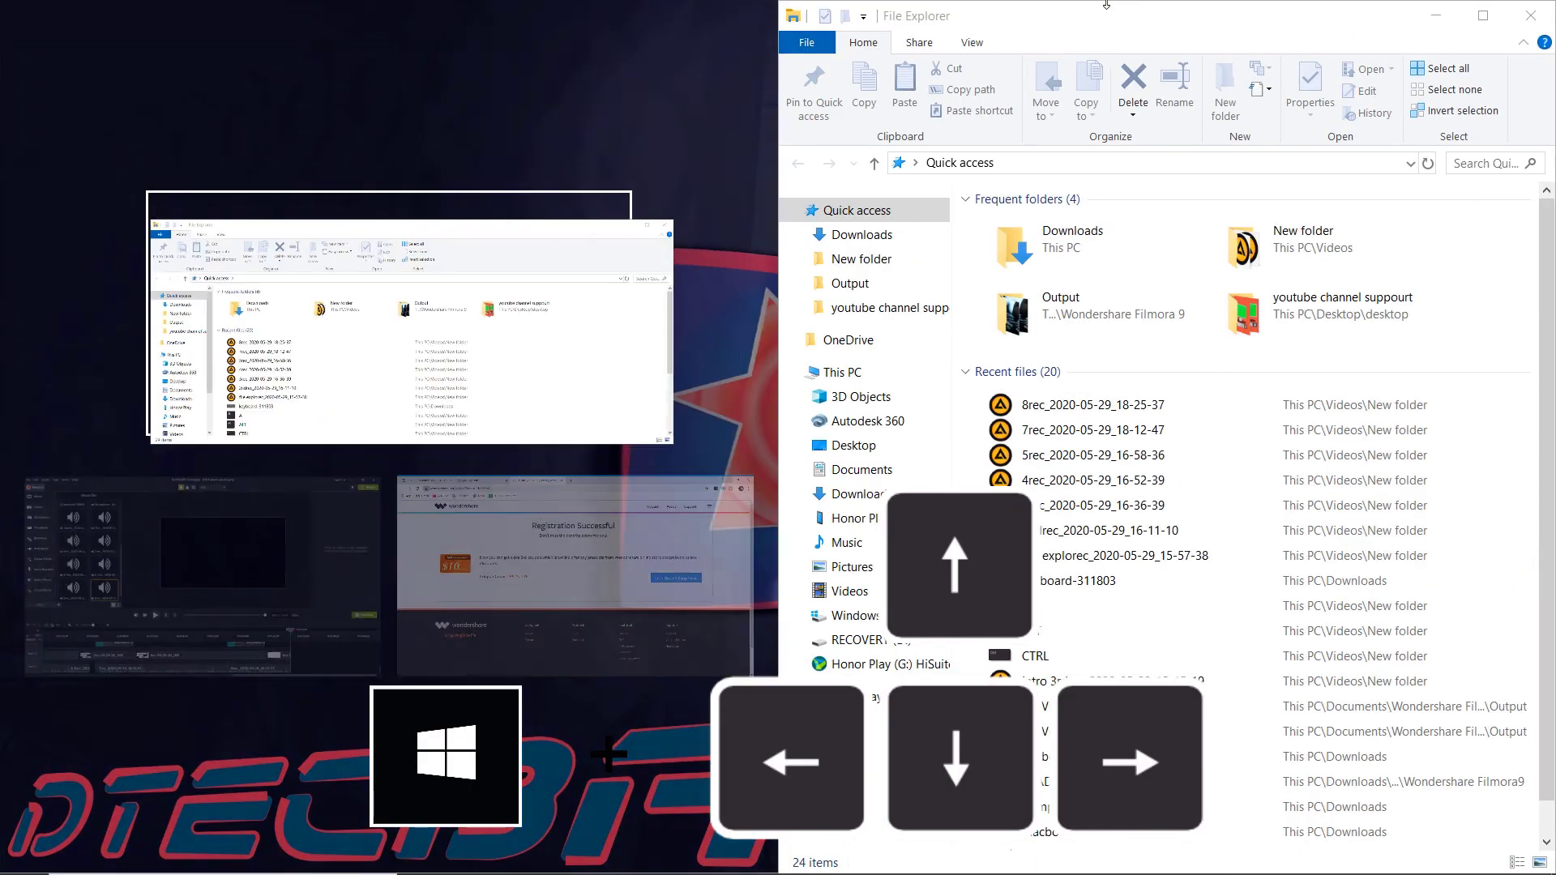
pyautogui.press('Down')
pyautogui.press('Right')
pyautogui.press('Up')
pyautogui.press('Return')
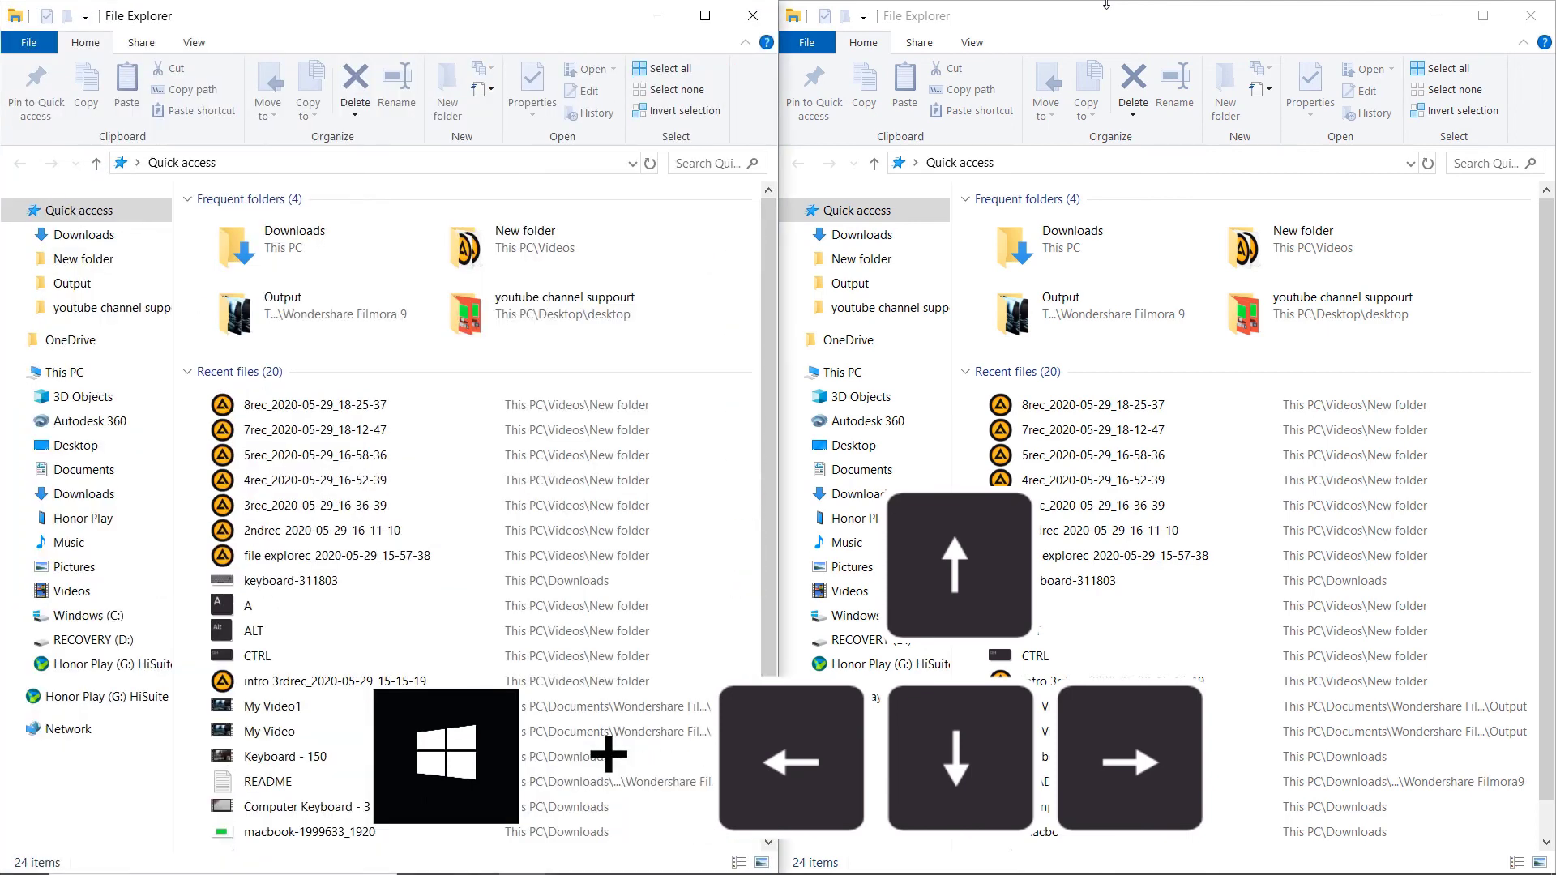
# Shrink an Explorer window to the bottom-left quarter, then move it to the top-right quarter
pyautogui.press('super+Down')
pyautogui.press('super+Down')
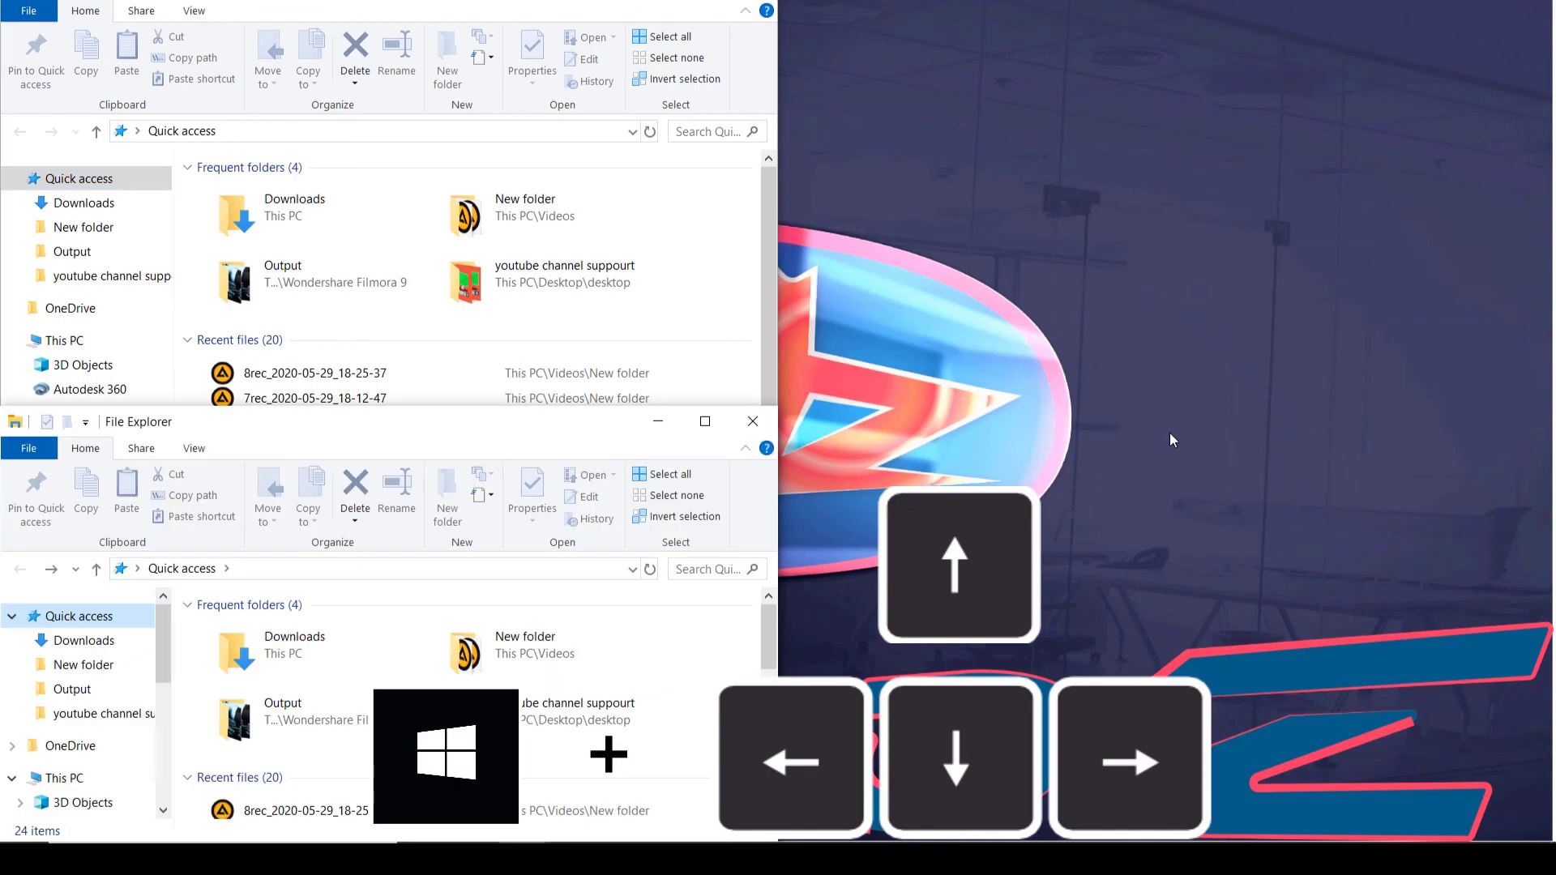
pyautogui.press('super+Right')
pyautogui.press('super+Up')
pyautogui.press('super+Up')
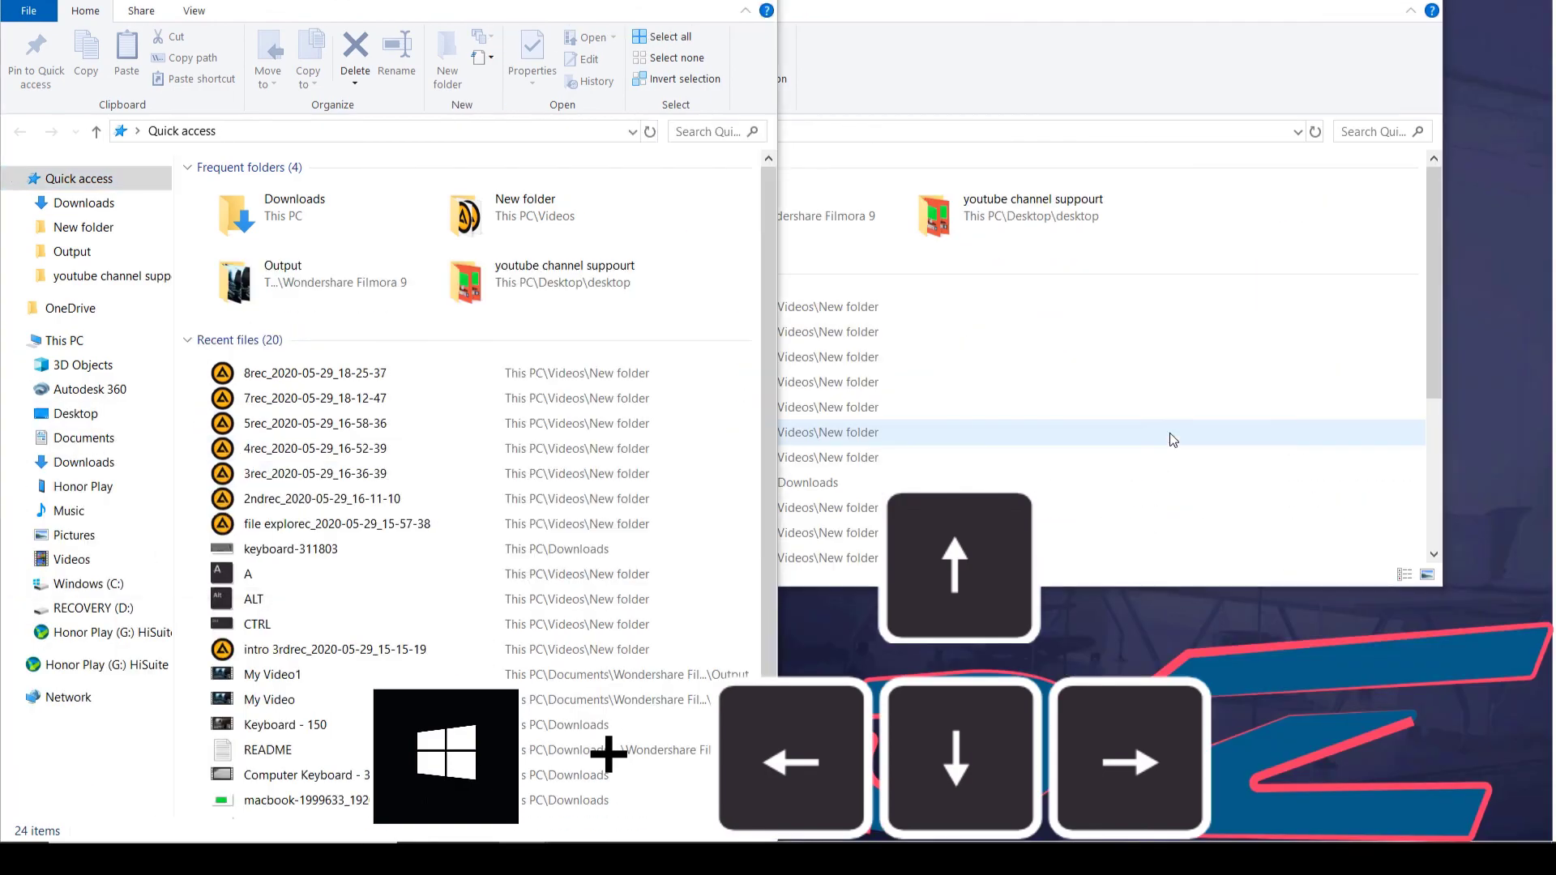